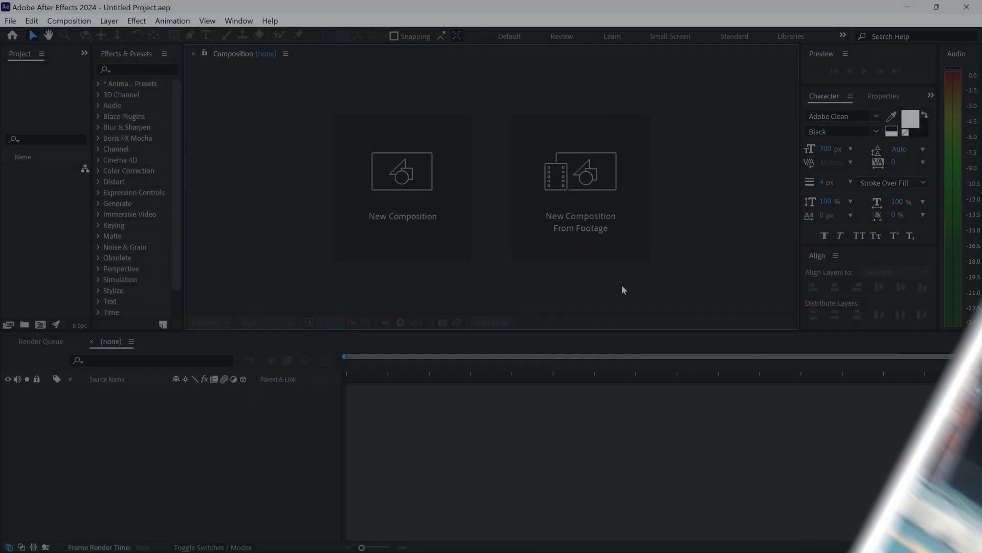
Create a 1920 x 1080 composition at 60 frames per second with a 15-second duration.
{"action": "left_click", "coordinate": [446, 253]}
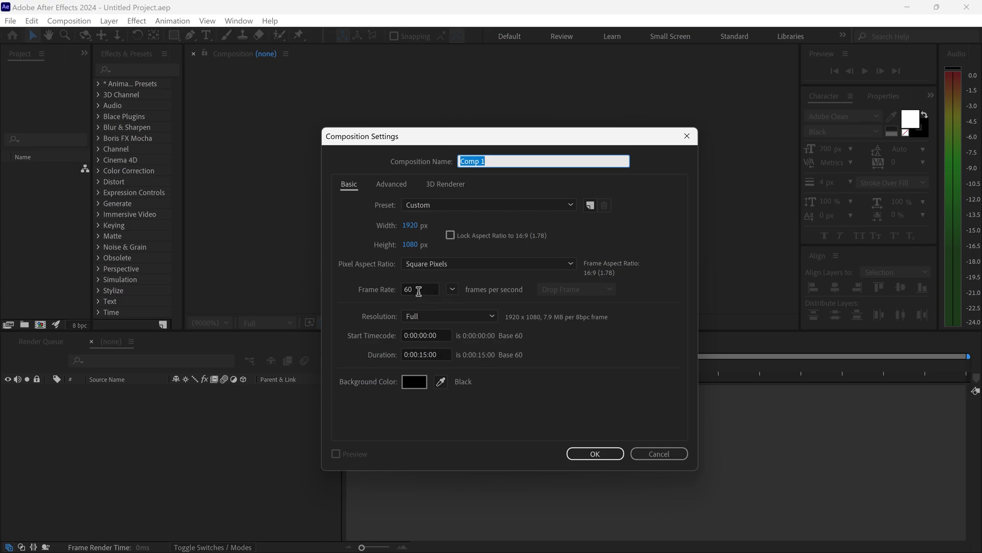
{"action": "left_click", "coordinate": [417, 290]}
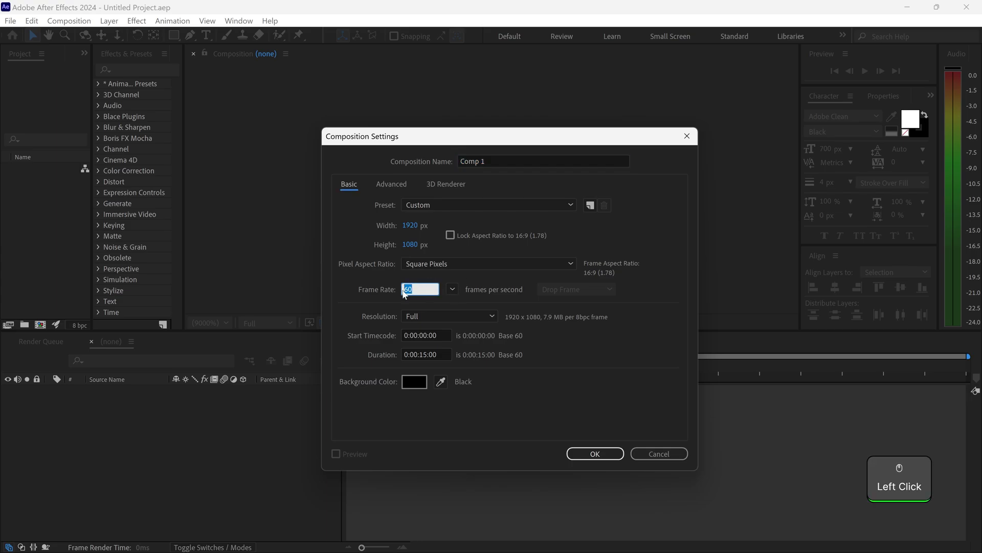
{"action": "left_click", "coordinate": [589, 454]}
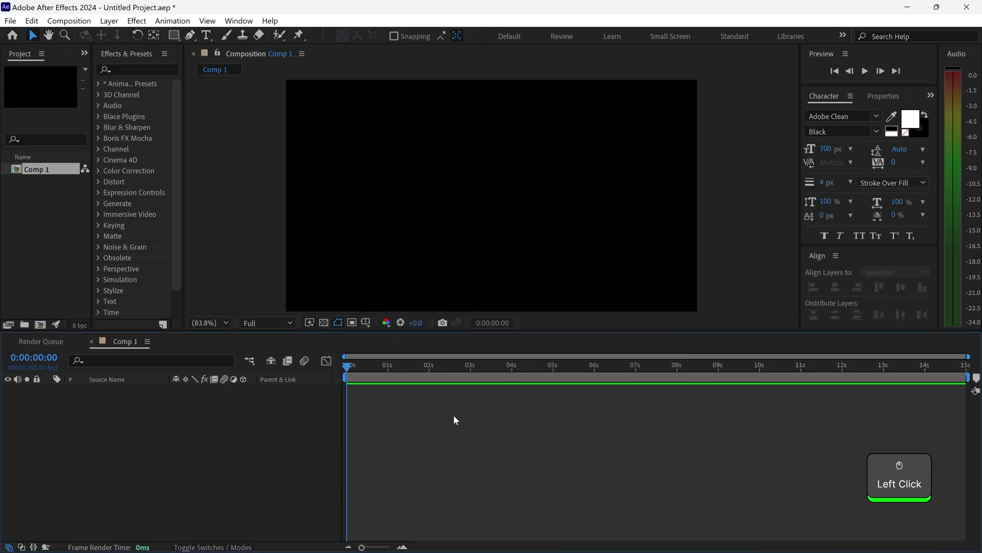
Add the dog, film shoot and hiking polaroid clips to Comp 1 and make all three layers 3D.
{"action": "left_click", "coordinate": [440, 537]}
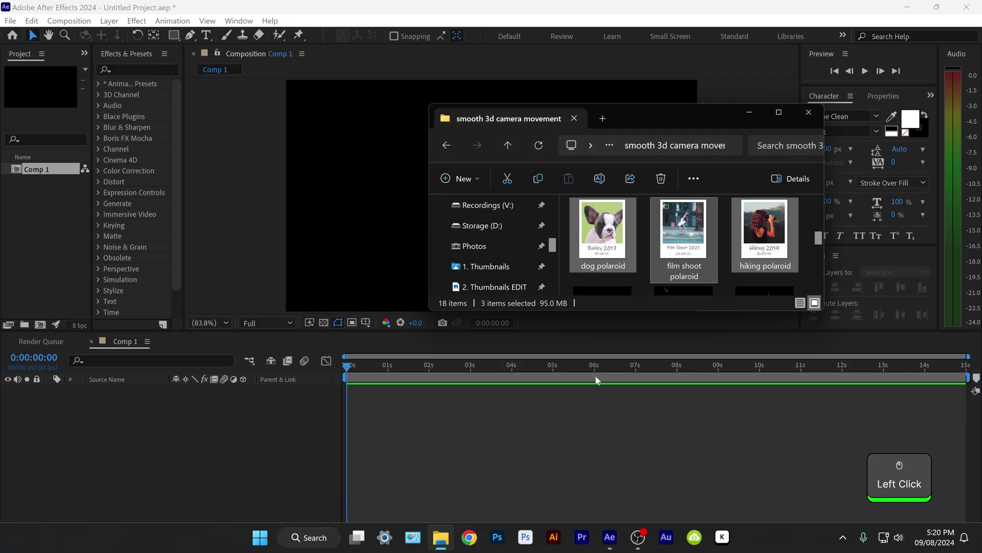
{"action": "left_click_drag", "start_coordinate": [684, 241], "coordinate": [269, 422]}
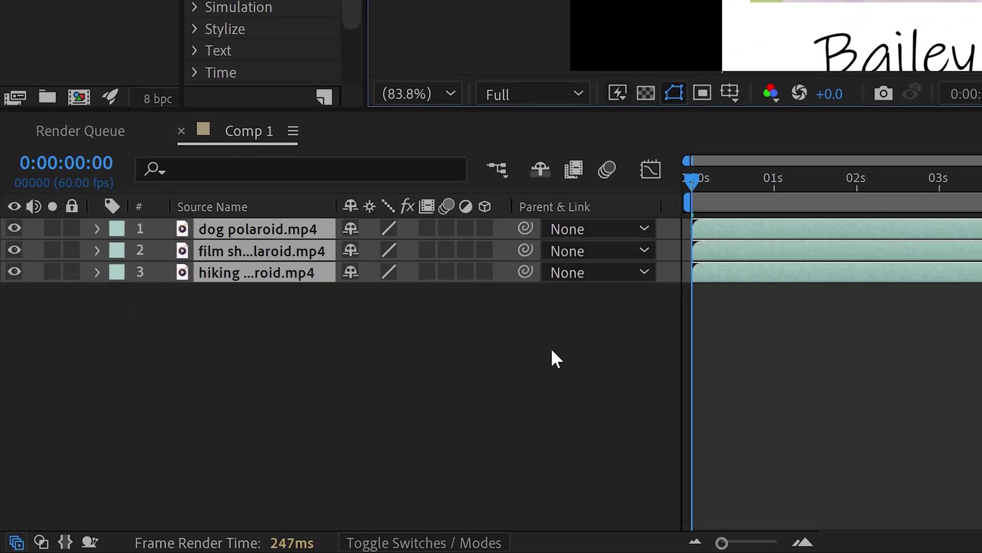
{"action": "left_click", "coordinate": [486, 541]}
{"action": "left_click", "coordinate": [492, 540]}
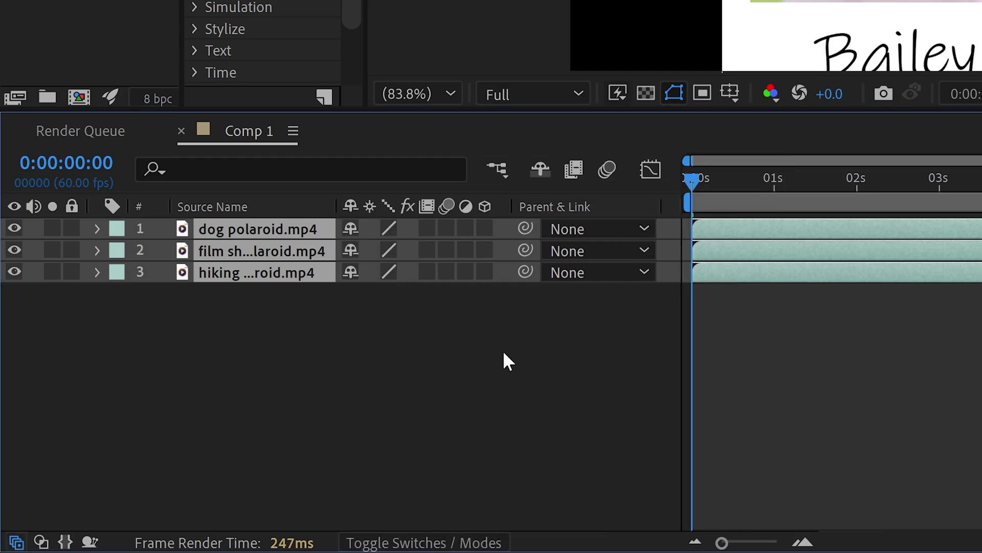
{"action": "left_click", "coordinate": [485, 228]}
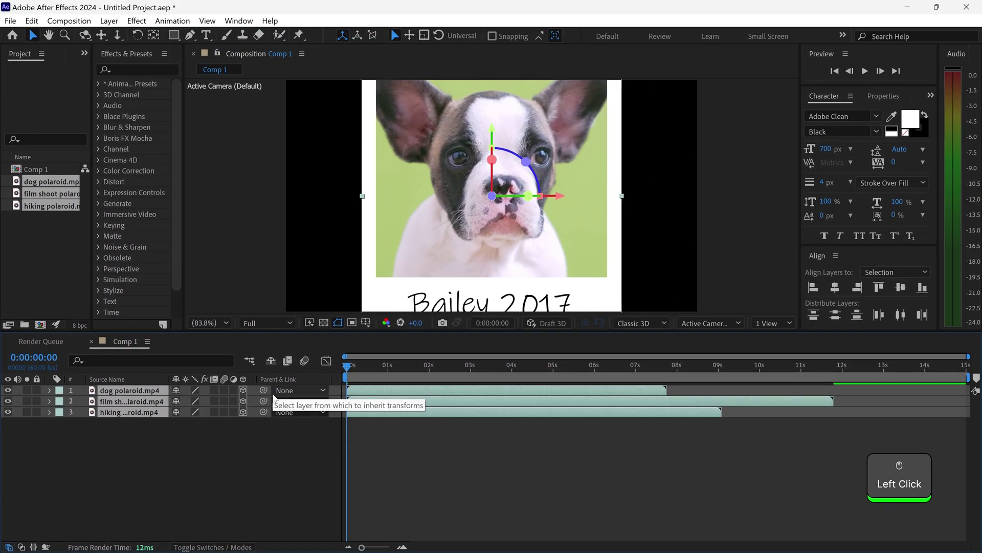
Show the composition from Custom View 1 and move the hiking polaroid backward and sideways, away from the dog polaroid.
{"action": "left_click", "coordinate": [701, 323]}
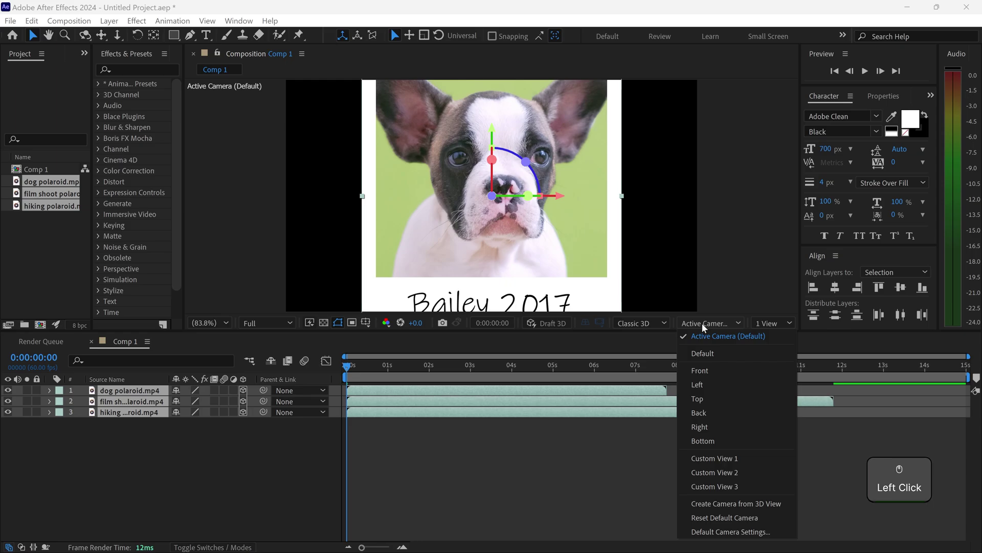
{"action": "left_click", "coordinate": [704, 458]}
{"action": "scroll", "coordinate": [518, 232], "scroll_direction": "down", "scroll_amount": 4}
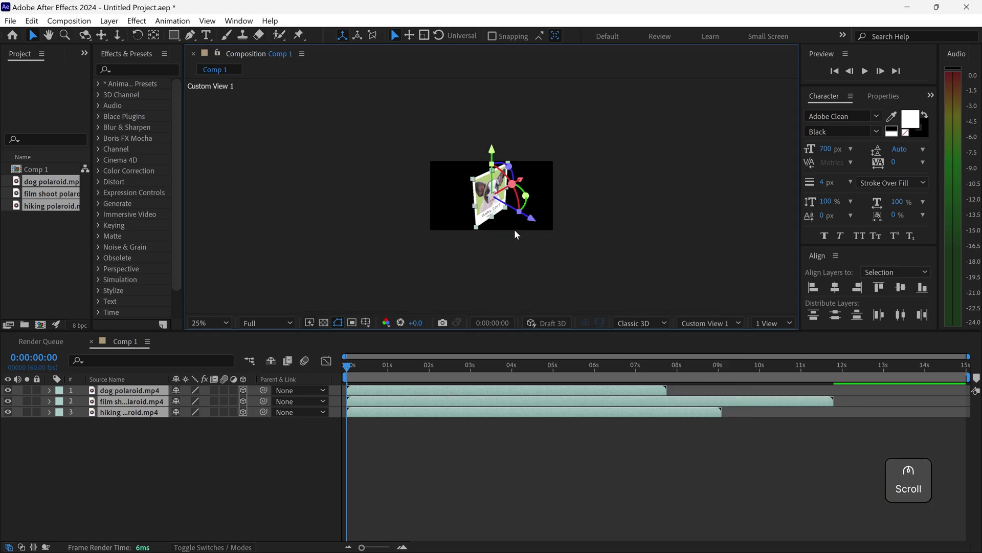
{"action": "left_click", "coordinate": [173, 420]}
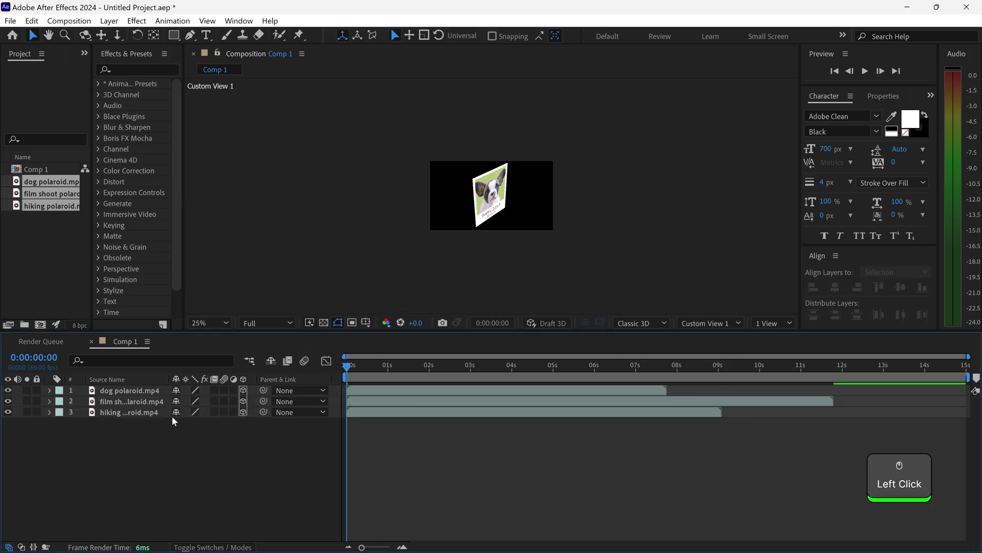
{"action": "left_click", "coordinate": [139, 413]}
{"action": "left_click_drag", "start_coordinate": [536, 219], "coordinate": [496, 204]}
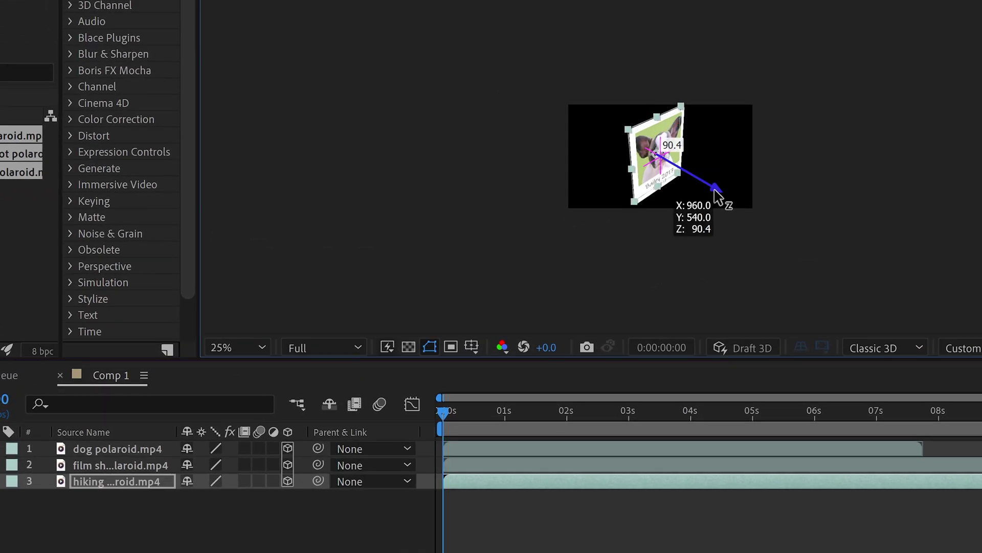
{"action": "left_click_drag", "start_coordinate": [665, 163], "coordinate": [641, 148]}
{"action": "left_click_drag", "start_coordinate": [649, 107], "coordinate": [697, 85]}
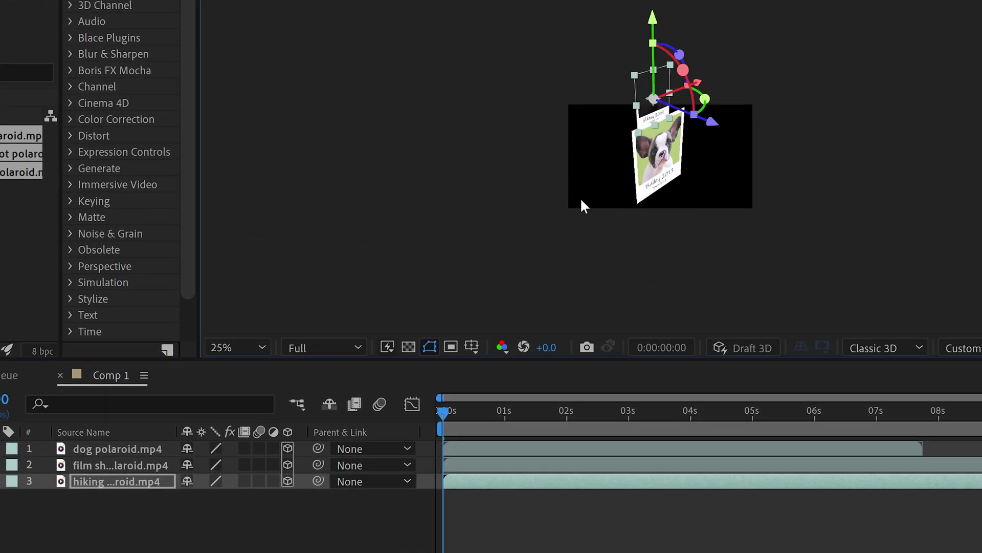
Move the film shoot polaroid farther back and aside, and fine-tune the spacing between the three polaroids in 3D space.
{"action": "left_click", "coordinate": [116, 464]}
{"action": "left_click_drag", "start_coordinate": [721, 194], "coordinate": [617, 137]}
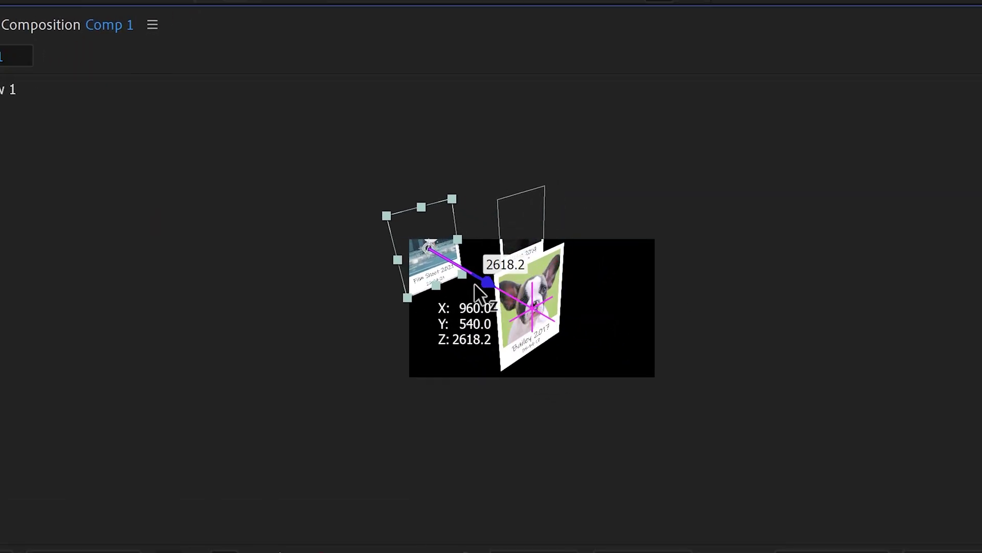
{"action": "left_click_drag", "start_coordinate": [474, 282], "coordinate": [439, 266]}
{"action": "left_click", "coordinate": [561, 298]}
{"action": "left_click_drag", "start_coordinate": [591, 272], "coordinate": [566, 282]}
{"action": "left_click", "coordinate": [530, 209]}
{"action": "left_click_drag", "start_coordinate": [586, 209], "coordinate": [595, 206]}
{"action": "left_click_drag", "start_coordinate": [607, 260], "coordinate": [594, 257]}
{"action": "left_click", "coordinate": [409, 225]}
{"action": "left_click_drag", "start_coordinate": [446, 259], "coordinate": [433, 252]}
Rotate the dog polaroid slightly around its 3D axes to give it a tilted angle.
{"action": "left_click", "coordinate": [519, 320]}
{"action": "scroll", "coordinate": [544, 324], "scroll_direction": "up", "scroll_amount": 2}
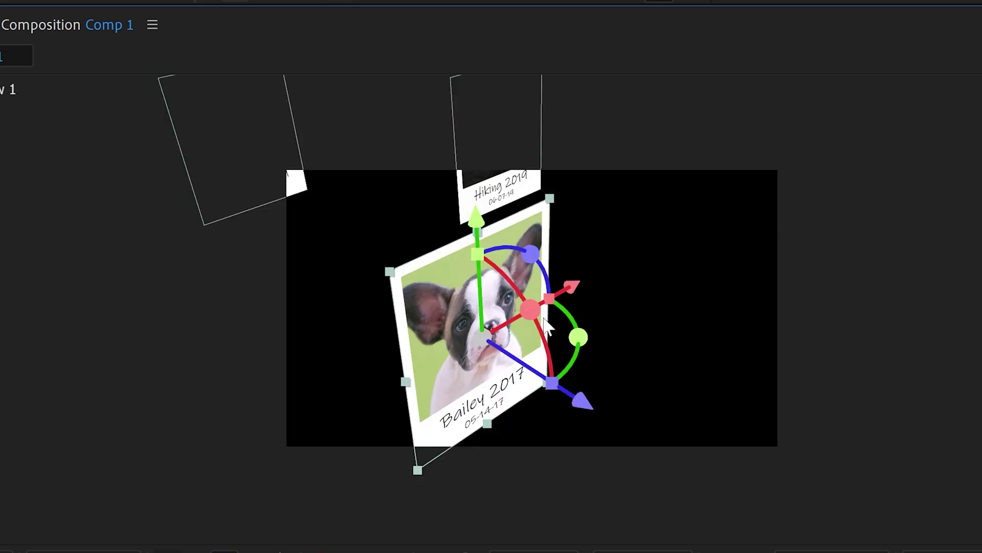
{"action": "left_click_drag", "start_coordinate": [576, 327], "coordinate": [595, 318]}
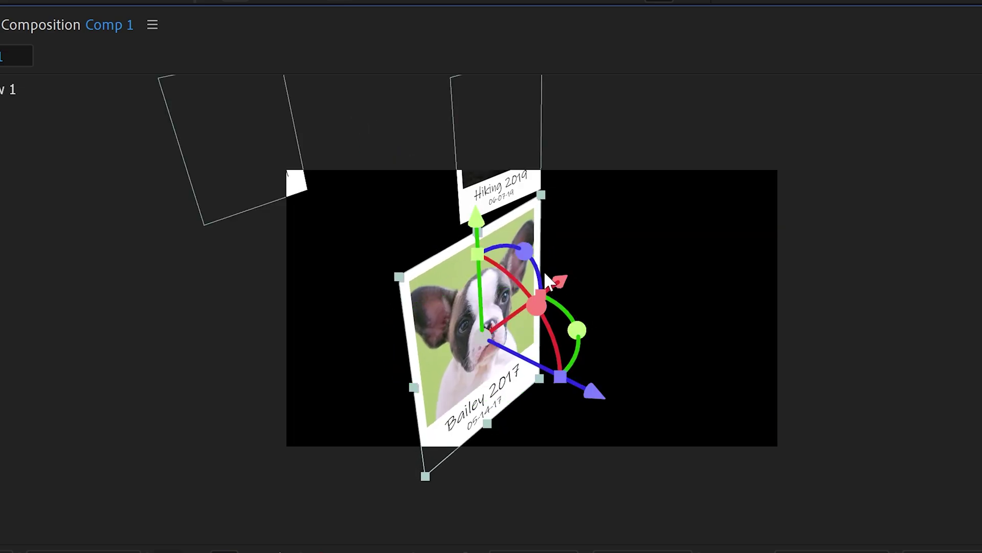
{"action": "left_click_drag", "start_coordinate": [531, 252], "coordinate": [480, 262]}
{"action": "left_click_drag", "start_coordinate": [571, 348], "coordinate": [576, 336]}
Tilt the hiking and film shoot polaroids slightly in 3D so each faces a different angle.
{"action": "left_click", "coordinate": [512, 156]}
{"action": "left_click_drag", "start_coordinate": [594, 140], "coordinate": [594, 147]}
{"action": "left_click_drag", "start_coordinate": [546, 125], "coordinate": [547, 117]}
{"action": "left_click_drag", "start_coordinate": [575, 106], "coordinate": [577, 103]}
{"action": "scroll", "coordinate": [384, 198], "scroll_direction": "down", "scroll_amount": 2}
{"action": "left_click", "coordinate": [384, 198]}
{"action": "left_click_drag", "start_coordinate": [412, 202], "coordinate": [415, 208]}
{"action": "left_click_drag", "start_coordinate": [455, 223], "coordinate": [455, 231]}
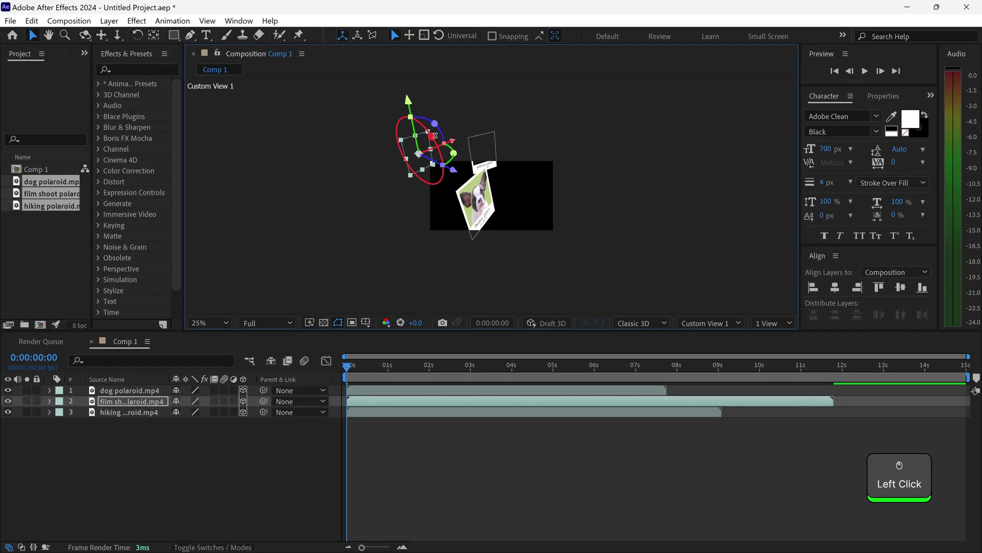
Return to the Active Camera (Default) view and reposition the polaroids so all three fit side by side in the frame.
{"action": "left_click", "coordinate": [697, 322]}
{"action": "left_click", "coordinate": [704, 335]}
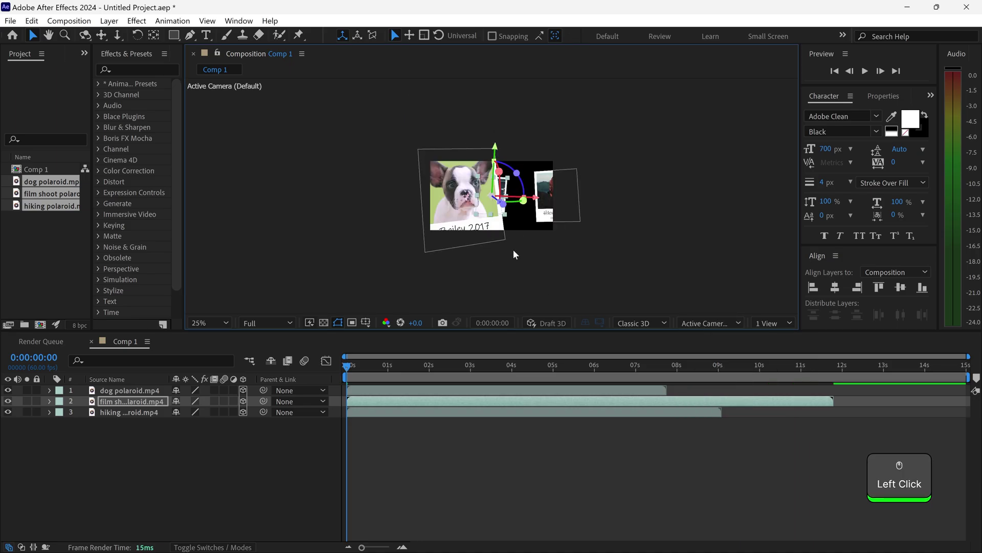
{"action": "left_click_drag", "start_coordinate": [125, 453], "coordinate": [134, 388]}
{"action": "left_click_drag", "start_coordinate": [568, 192], "coordinate": [598, 197]}
{"action": "left_click", "coordinate": [314, 440]}
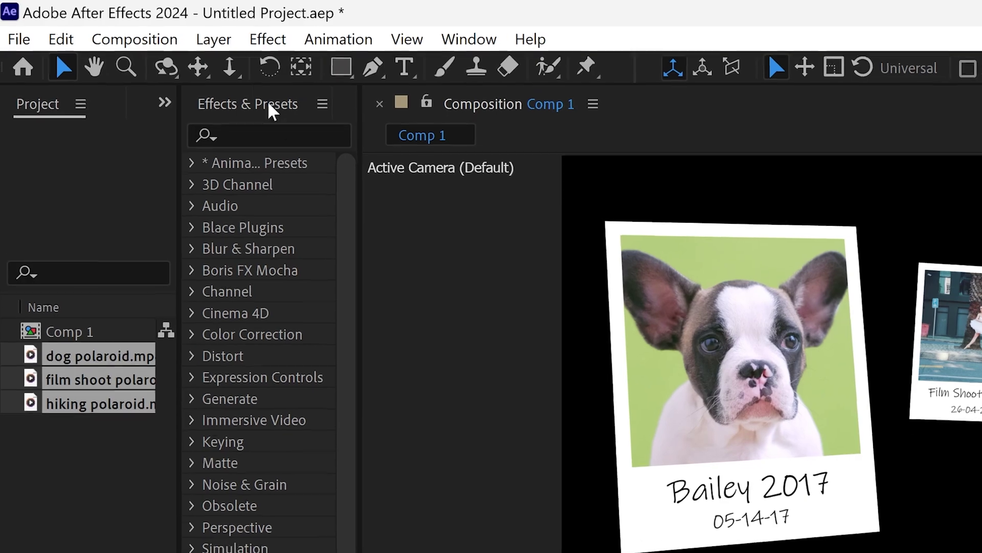
Create a one-node camera named Camera 1 with a 56 mm focal length.
{"action": "left_click", "coordinate": [113, 22]}
{"action": "mouse_move", "coordinate": [421, 72]}
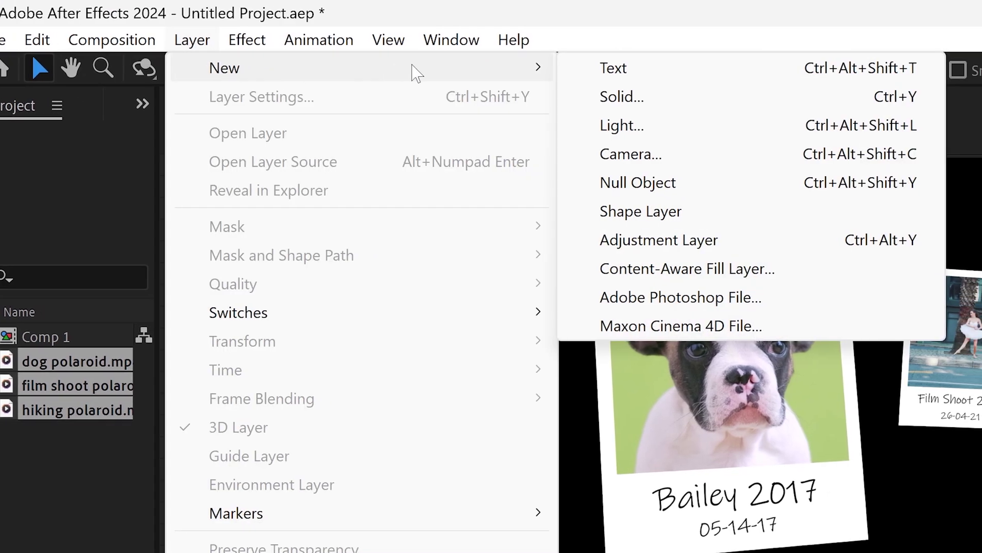
{"action": "left_click", "coordinate": [653, 155]}
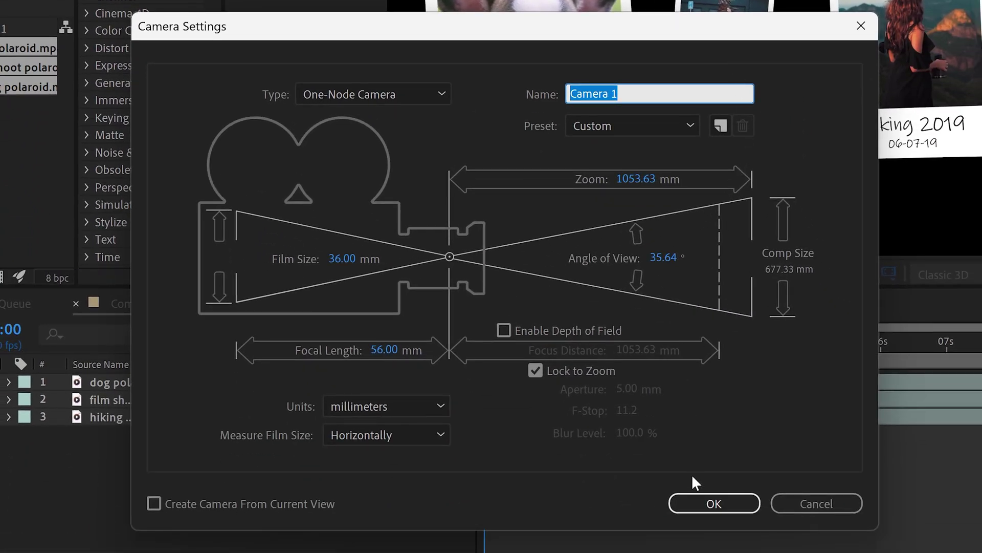
{"action": "left_click", "coordinate": [698, 497]}
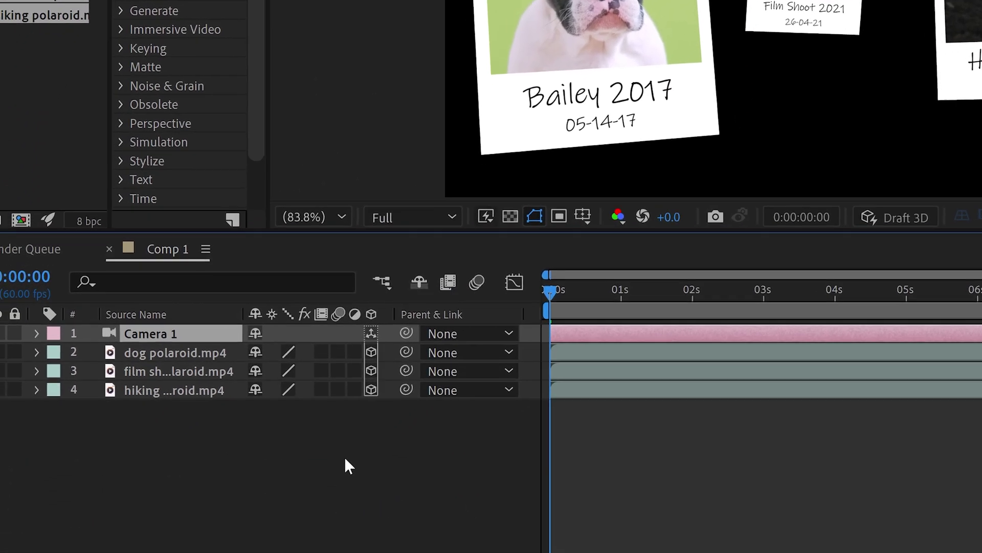
Add a null object with 3D and motion blur enabled, and parent Camera 1 to it.
{"action": "right_click", "coordinate": [297, 489]}
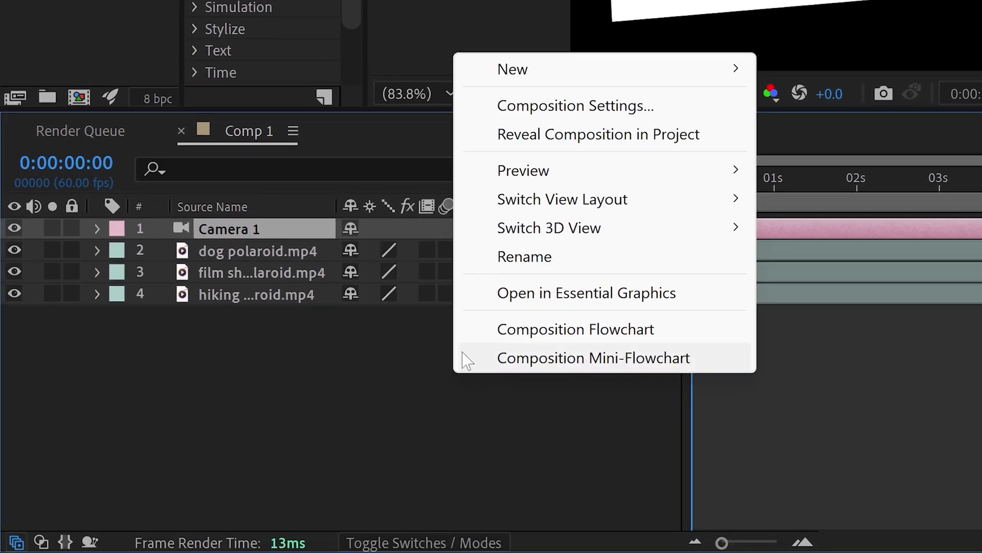
{"action": "mouse_move", "coordinate": [522, 69]}
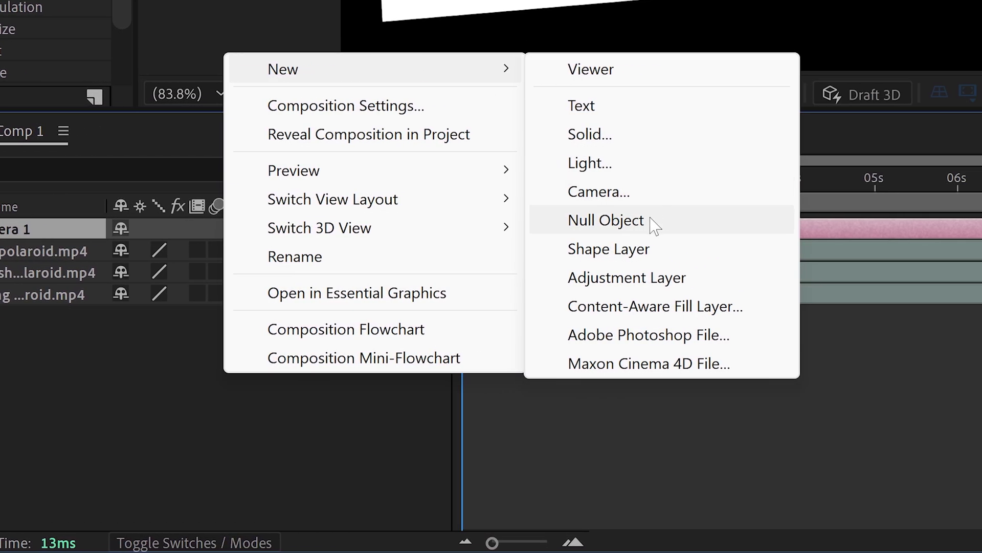
{"action": "left_click", "coordinate": [652, 220]}
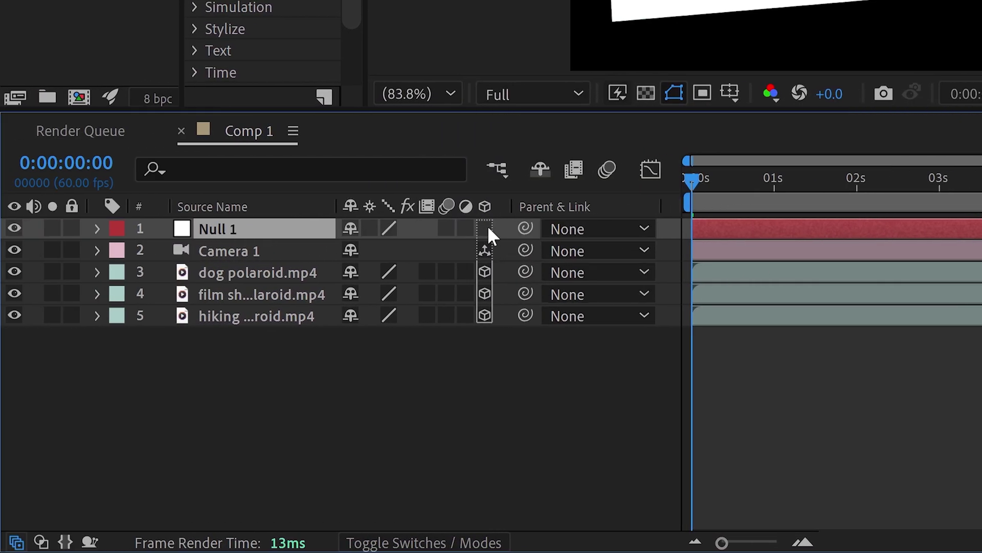
{"action": "left_click", "coordinate": [446, 228]}
{"action": "left_click_drag", "start_coordinate": [526, 250], "coordinate": [263, 229]}
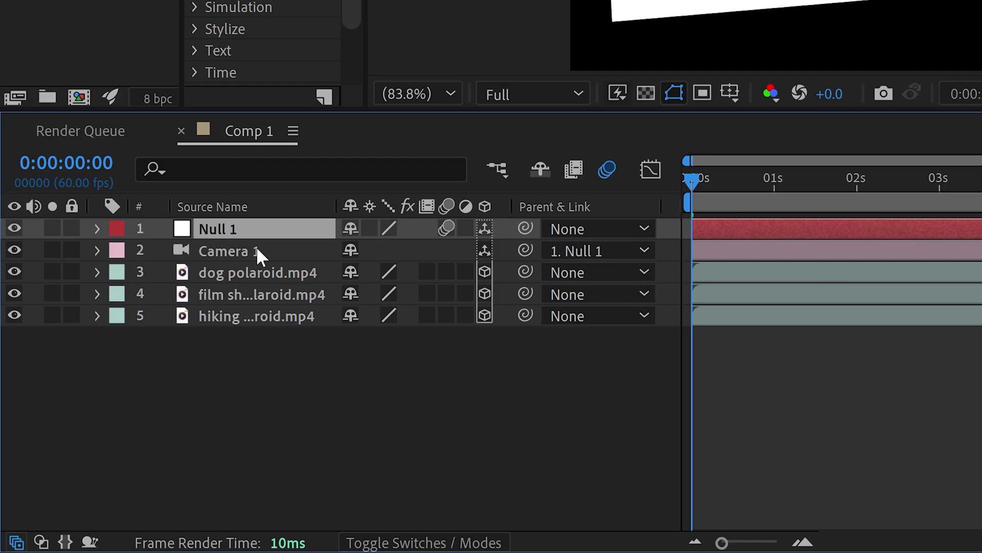
Keyframe Null 1's Position and X, Y and Z Rotation, and move these keyframes to about 1.5 seconds.
{"action": "left_click", "coordinate": [98, 229]}
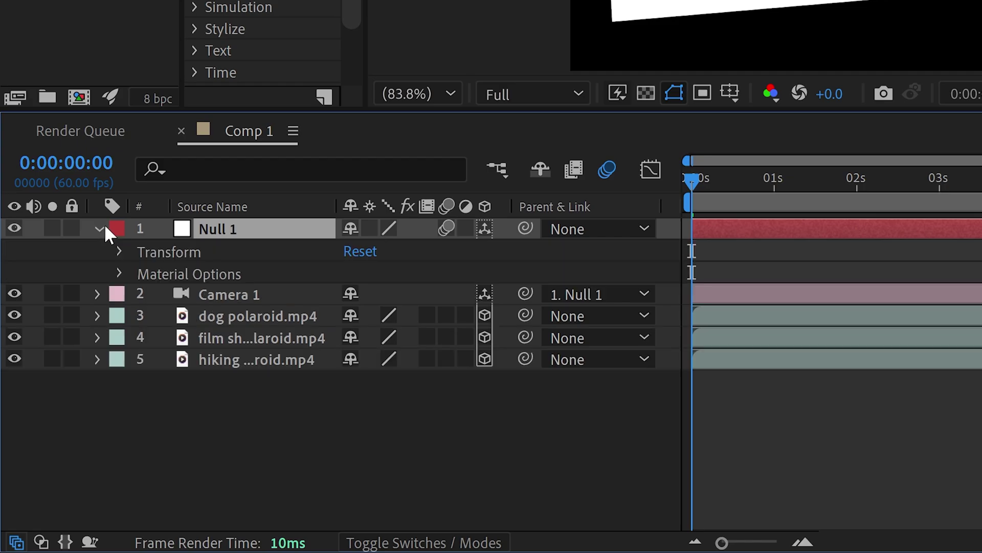
{"action": "left_click", "coordinate": [119, 252]}
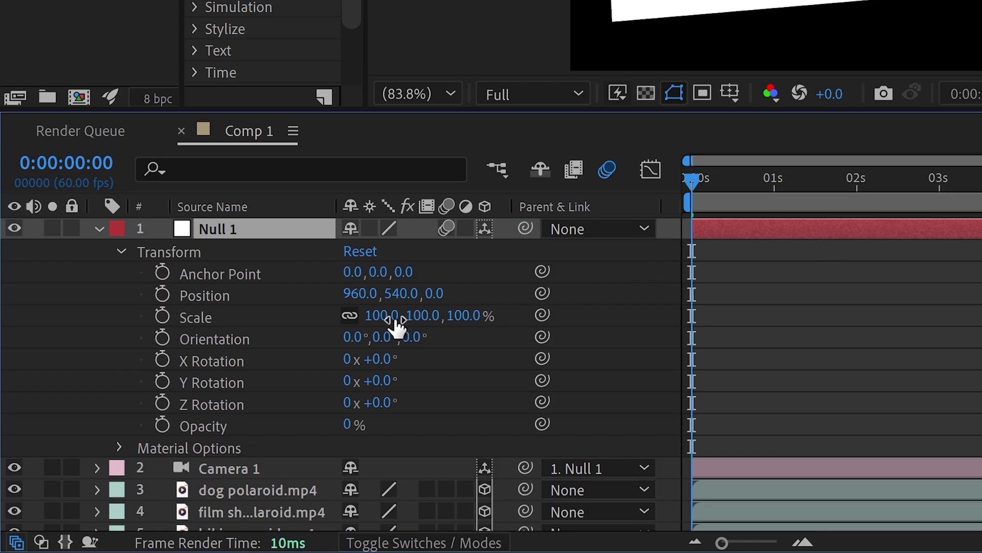
{"action": "left_click", "coordinate": [162, 293]}
{"action": "left_click", "coordinate": [162, 359]}
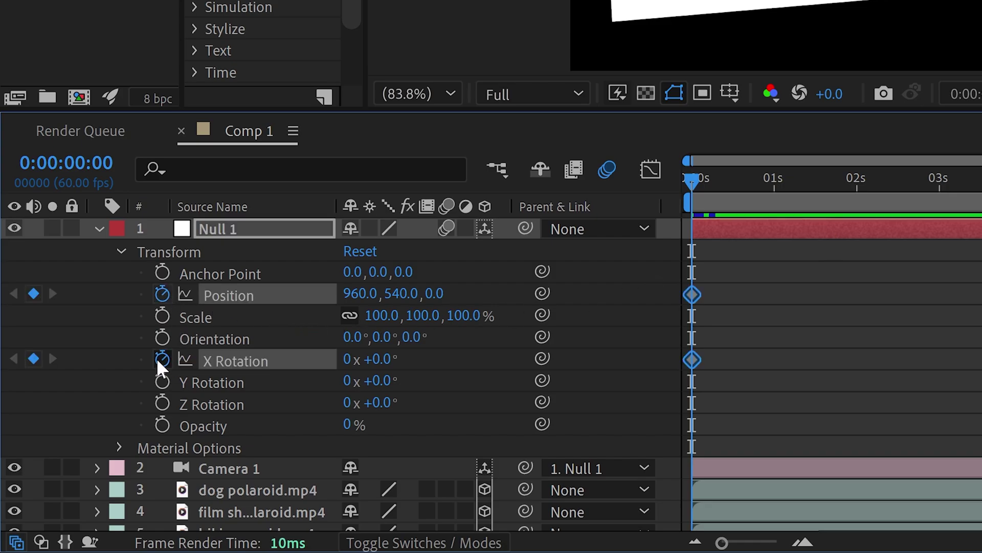
{"action": "left_click", "coordinate": [162, 382]}
{"action": "left_click", "coordinate": [162, 403]}
{"action": "left_click_drag", "start_coordinate": [391, 490], "coordinate": [408, 431]}
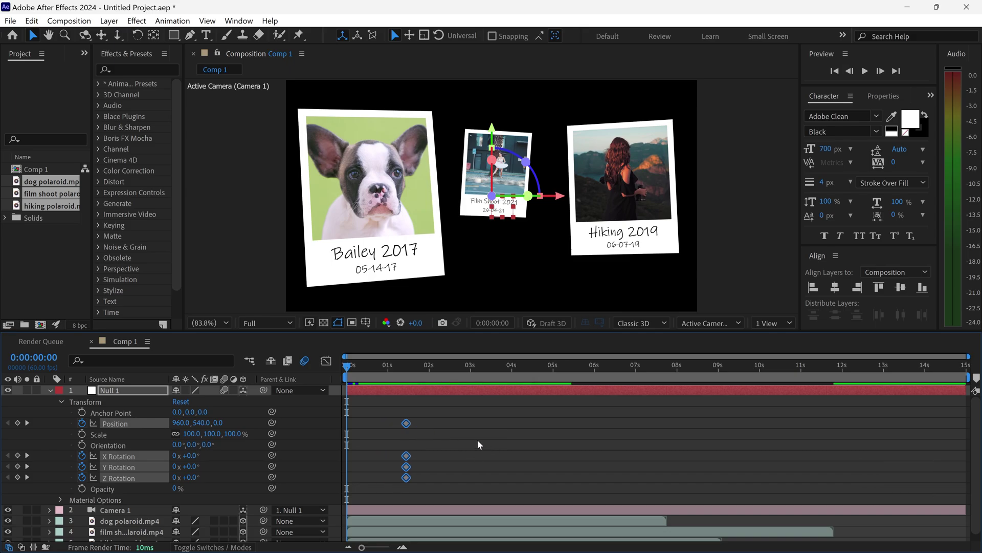
{"action": "left_click", "coordinate": [503, 437]}
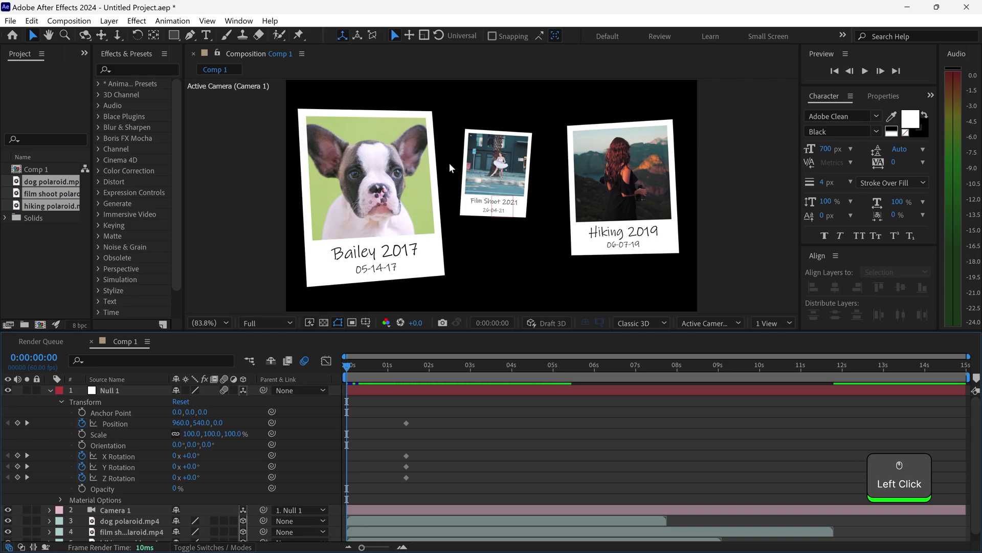
At 0:00, set Null 1's Position to 960, 2098, 0 and its X, Y and Z Rotation to -11°, +7° and +4°.
{"action": "key", "text": "ctrl+z"}
{"action": "left_click_drag", "start_coordinate": [203, 424], "coordinate": [655, 427]}
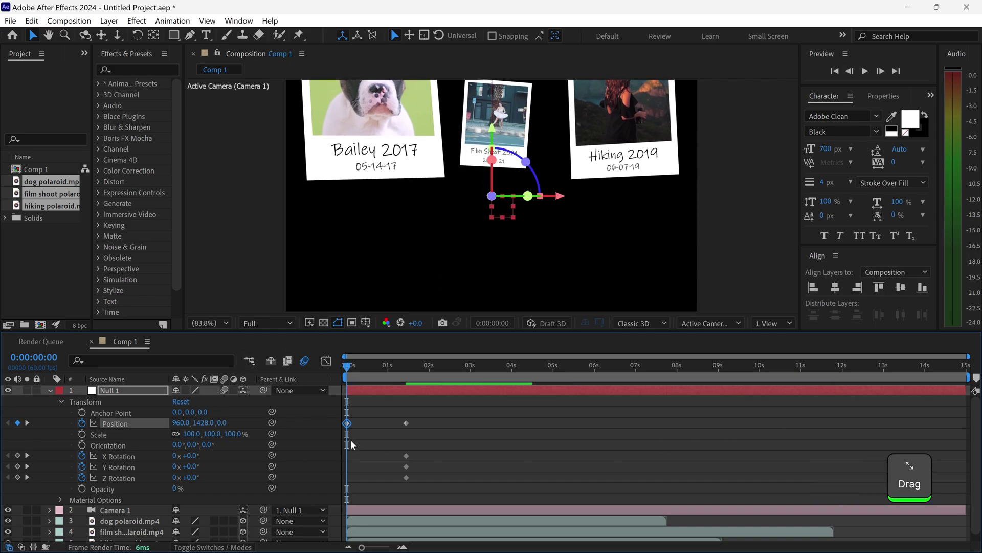
{"action": "left_click_drag", "start_coordinate": [214, 425], "coordinate": [251, 451]}
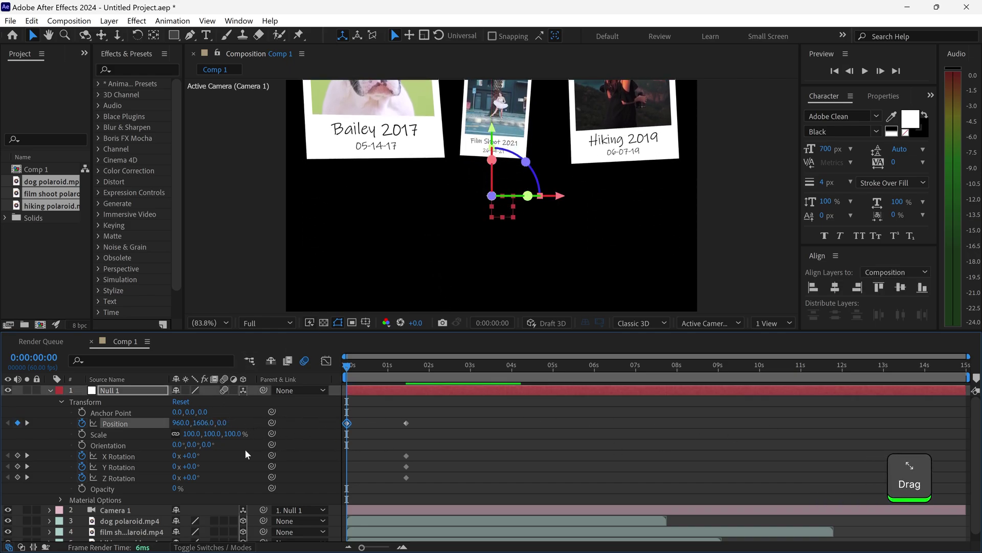
{"action": "left_click_drag", "start_coordinate": [196, 470], "coordinate": [199, 466]}
{"action": "left_click_drag", "start_coordinate": [193, 479], "coordinate": [185, 457]}
{"action": "left_click_drag", "start_coordinate": [204, 423], "coordinate": [455, 426]}
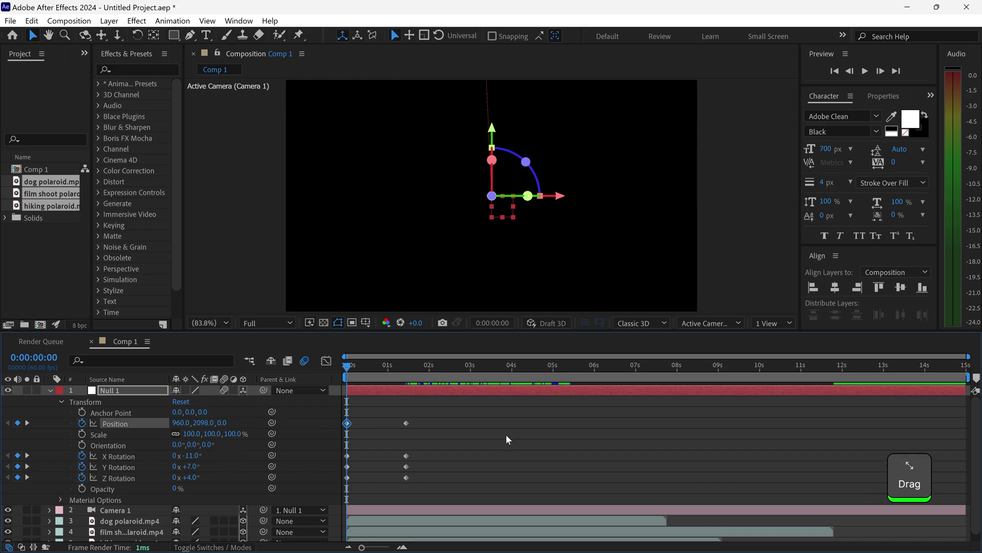
Play the camera move from the start of the timeline to check its speed.
{"action": "left_click", "coordinate": [504, 438]}
{"action": "key", "text": "space"}
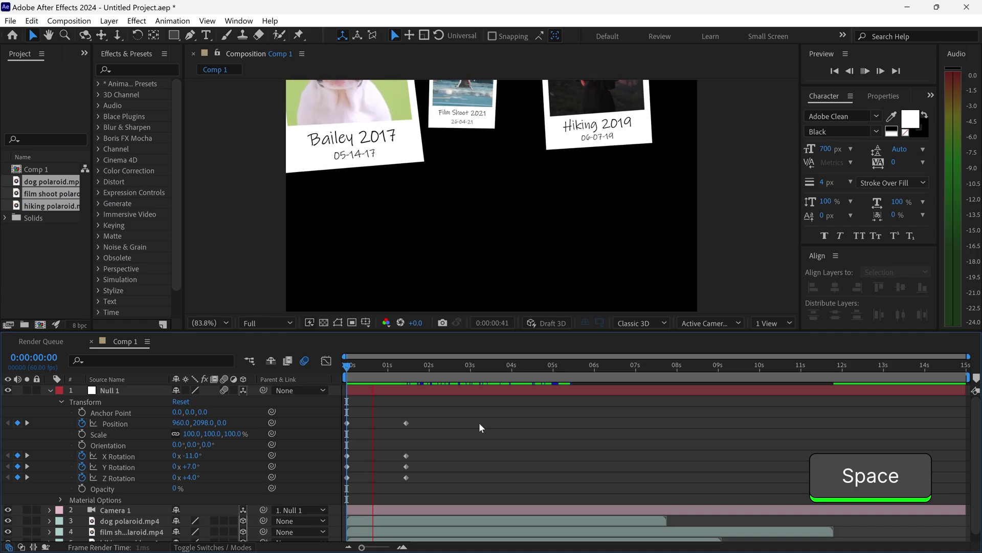
{"action": "left_click_drag", "start_coordinate": [407, 368], "coordinate": [344, 370]}
{"action": "key", "text": "space"}
Move Null 1's ending Position and Rotation keyframes to 1 second and preview the faster camera move.
{"action": "left_click_drag", "start_coordinate": [429, 480], "coordinate": [404, 425]}
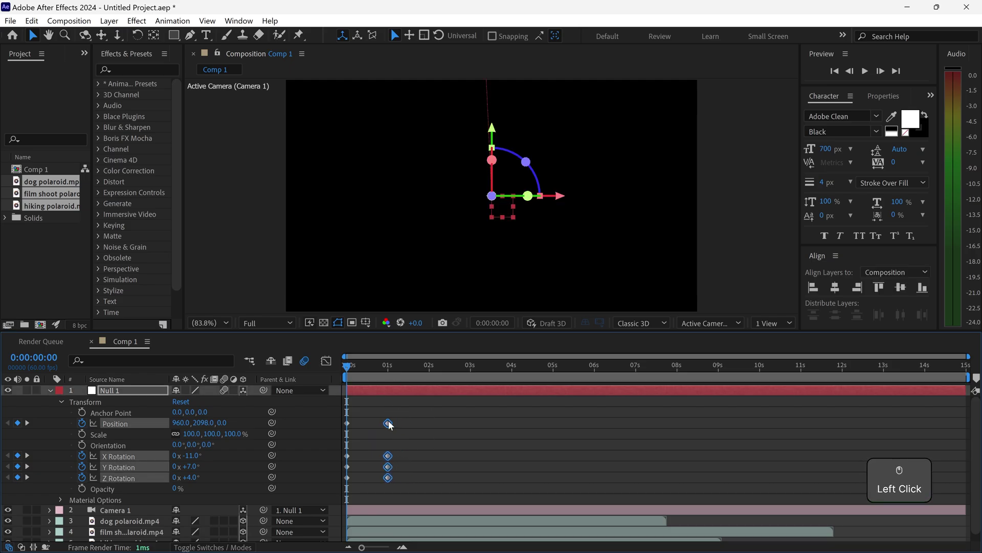
{"action": "left_click", "coordinate": [404, 425]}
{"action": "key", "text": "space"}
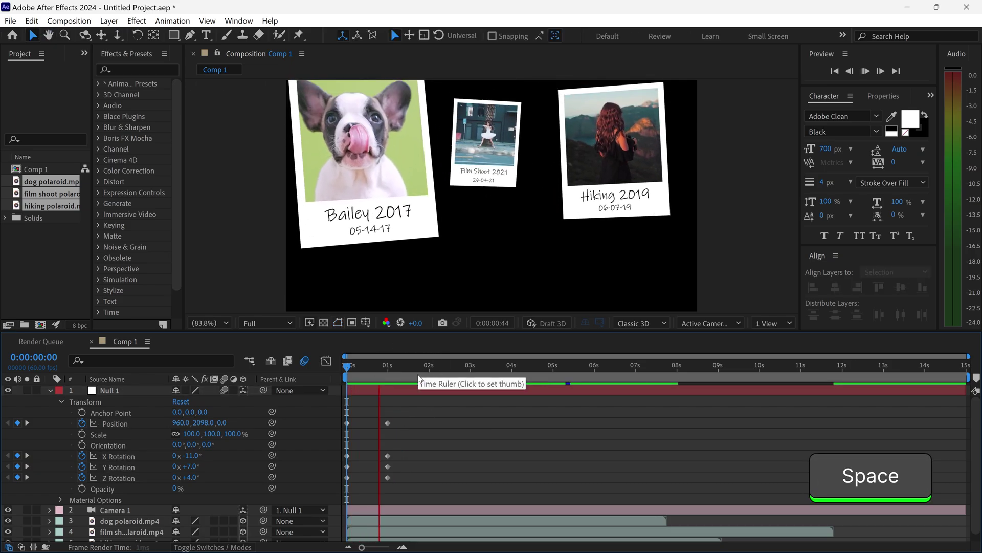
{"action": "left_click_drag", "start_coordinate": [388, 369], "coordinate": [345, 368]}
Apply Easy Ease to all of Null 1's Position and Rotation keyframes and preview the result.
{"action": "left_click_drag", "start_coordinate": [412, 480], "coordinate": [346, 417]}
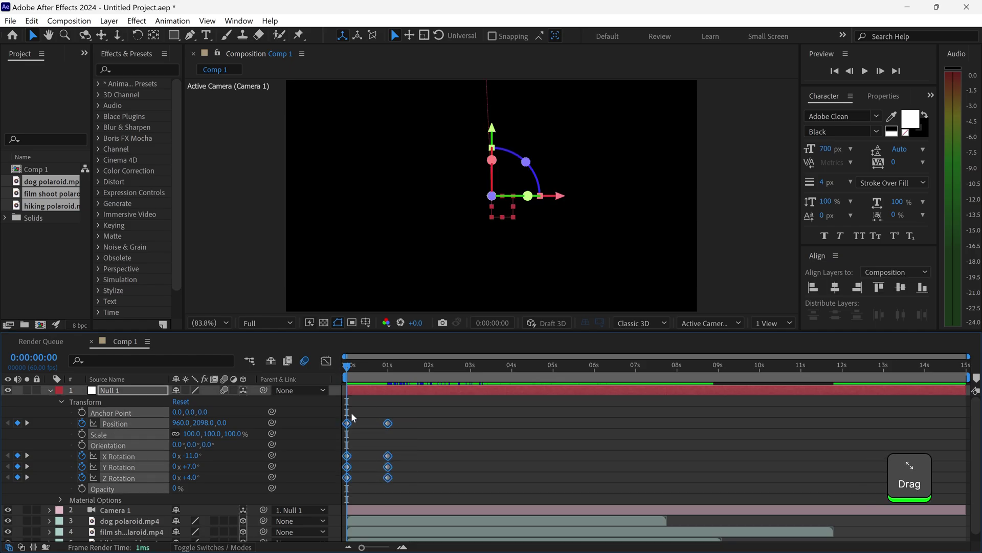
{"action": "key", "text": "F9"}
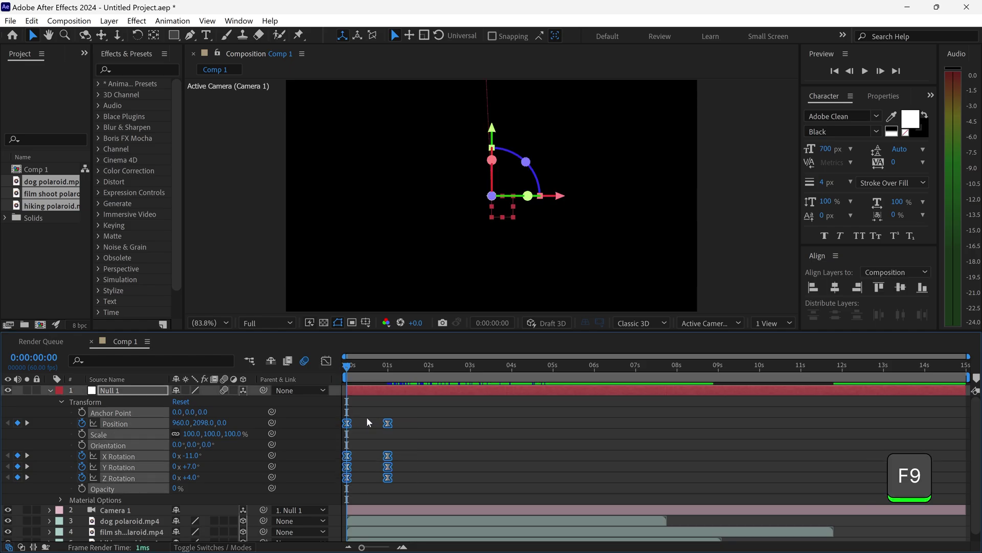
{"action": "left_click", "coordinate": [424, 423]}
{"action": "key", "text": "space"}
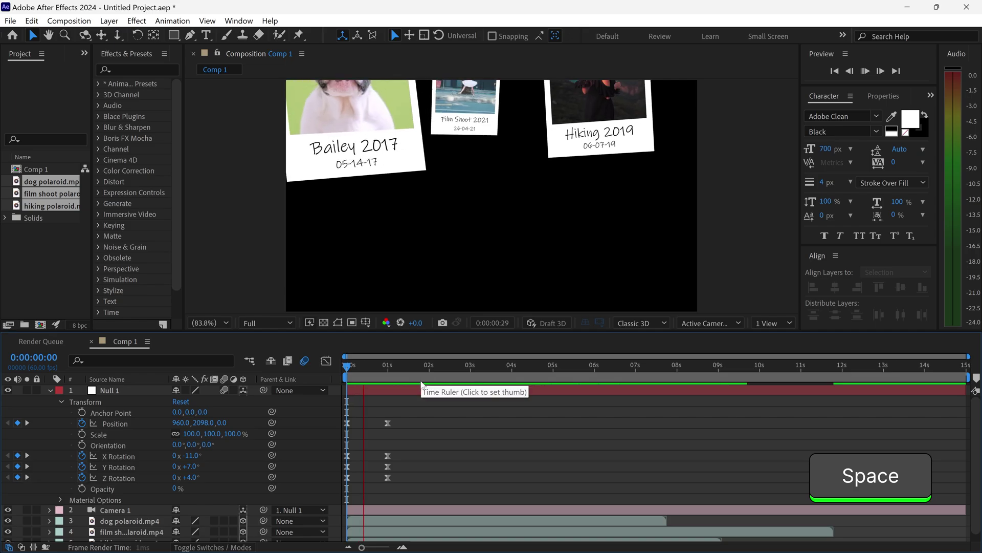
Replay the eased camera move from the start of the timeline.
{"action": "left_click", "coordinate": [434, 368]}
{"action": "left_click_drag", "start_coordinate": [434, 367], "coordinate": [330, 360]}
{"action": "key", "text": "space"}
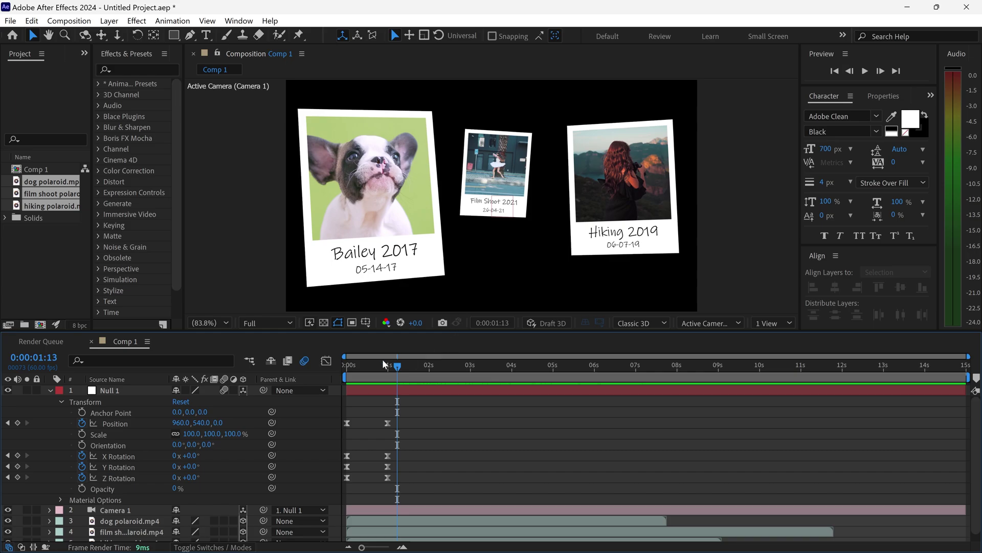
Go to 0:01:58 and show the Grid overlay in the composition viewer.
{"action": "left_click_drag", "start_coordinate": [412, 365], "coordinate": [427, 366]}
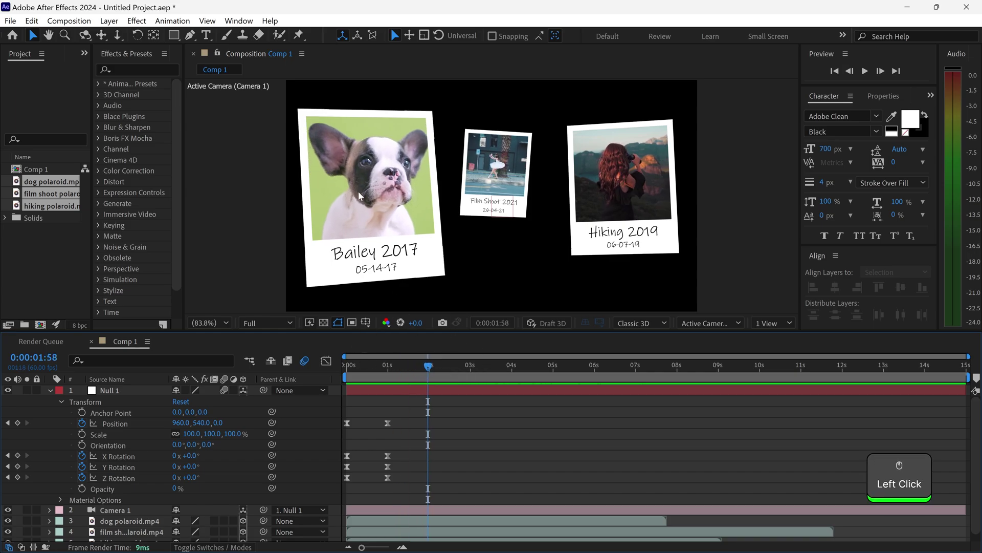
{"action": "left_click", "coordinate": [366, 322]}
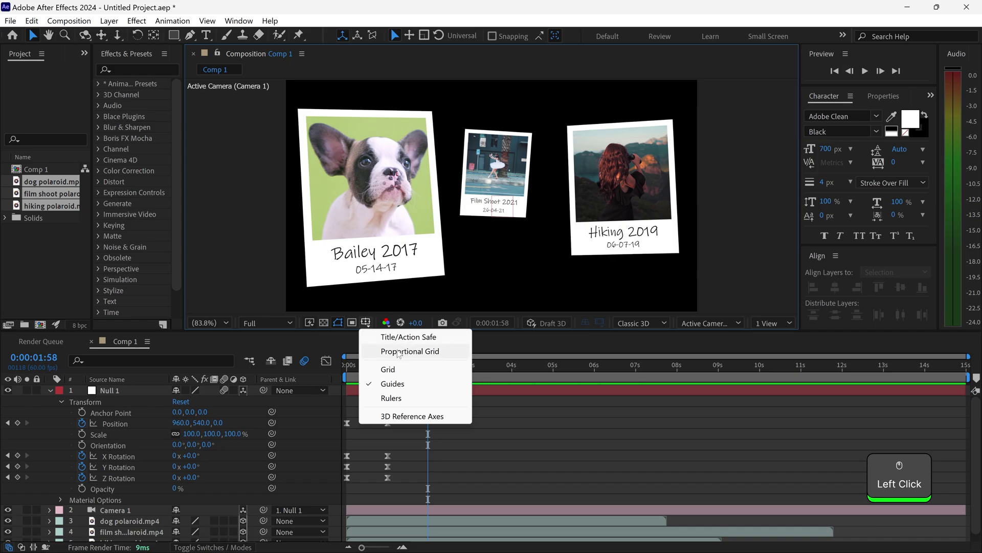
{"action": "left_click", "coordinate": [397, 413]}
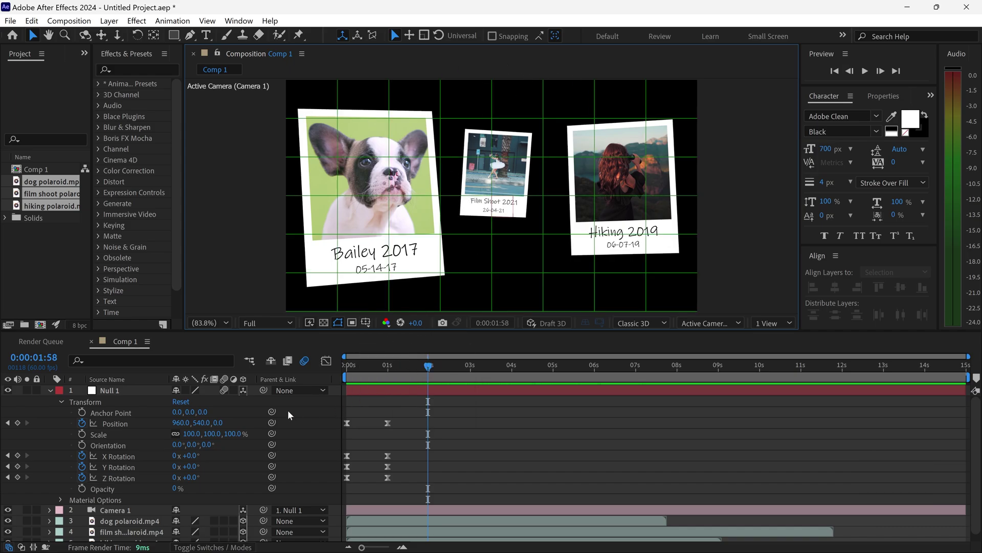
At 0:01:58, set Null 1's Position to 626, 517, 352, its Y Rotation to -17° and its Z Rotation to -2°.
{"action": "left_click_drag", "start_coordinate": [200, 423], "coordinate": [20, 417]}
{"action": "left_click_drag", "start_coordinate": [195, 477], "coordinate": [183, 467]}
{"action": "left_click_drag", "start_coordinate": [200, 422], "coordinate": [156, 423]}
{"action": "left_click_drag", "start_coordinate": [191, 476], "coordinate": [190, 477]}
{"action": "left_click_drag", "start_coordinate": [222, 422], "coordinate": [185, 424]}
{"action": "left_click", "coordinate": [426, 401]}
Preview the camera move onto the dog polaroid from the start of the timeline.
{"action": "left_click_drag", "start_coordinate": [428, 366], "coordinate": [341, 376]}
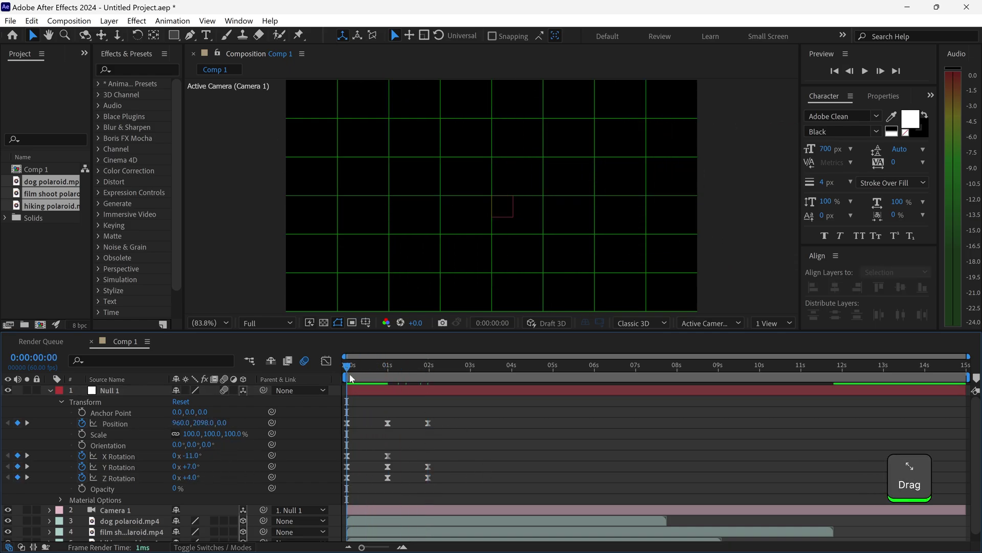
{"action": "key", "text": "space"}
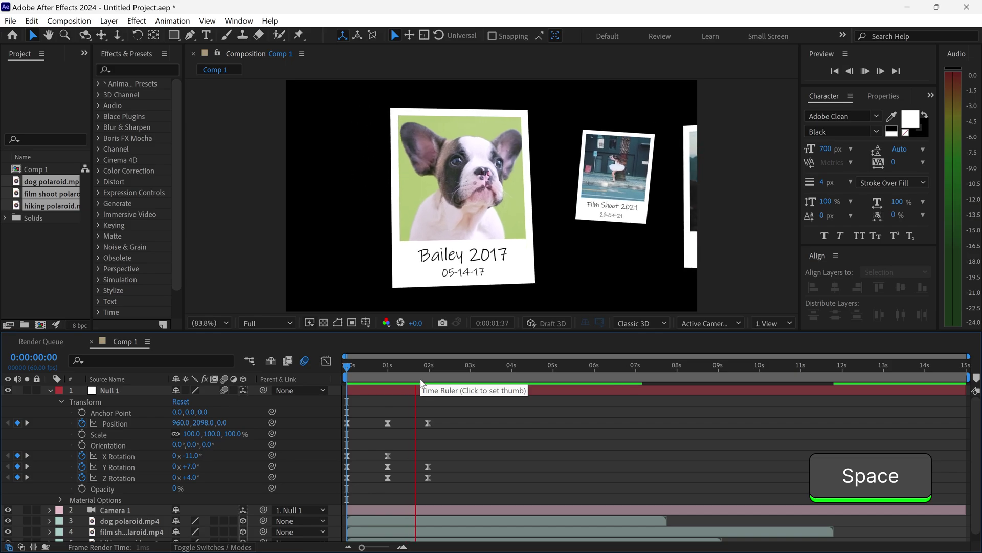
{"action": "key", "text": "space"}
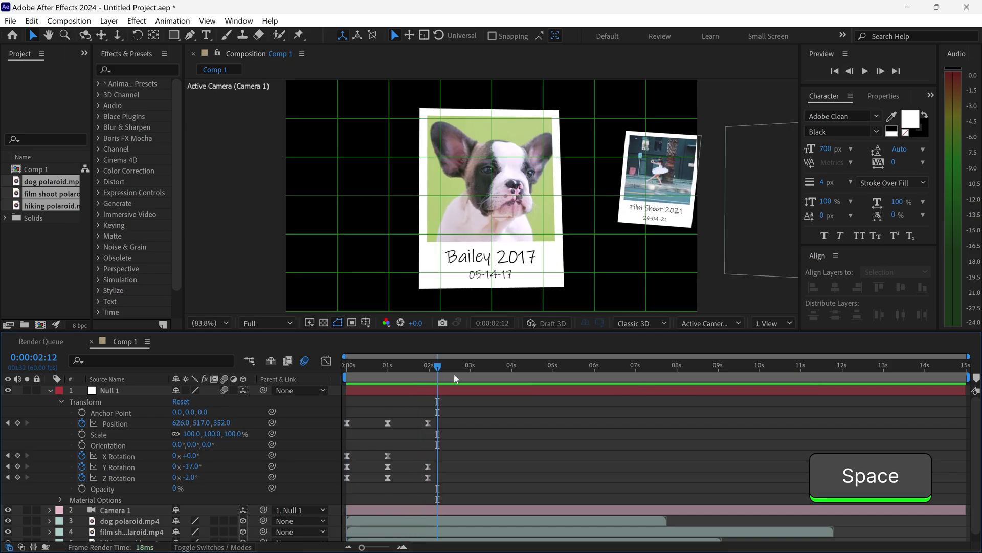
With the time at 0:01:50, add a second null object and enable its 3D Layer and Motion Blur switches.
{"action": "left_click", "coordinate": [423, 368]}
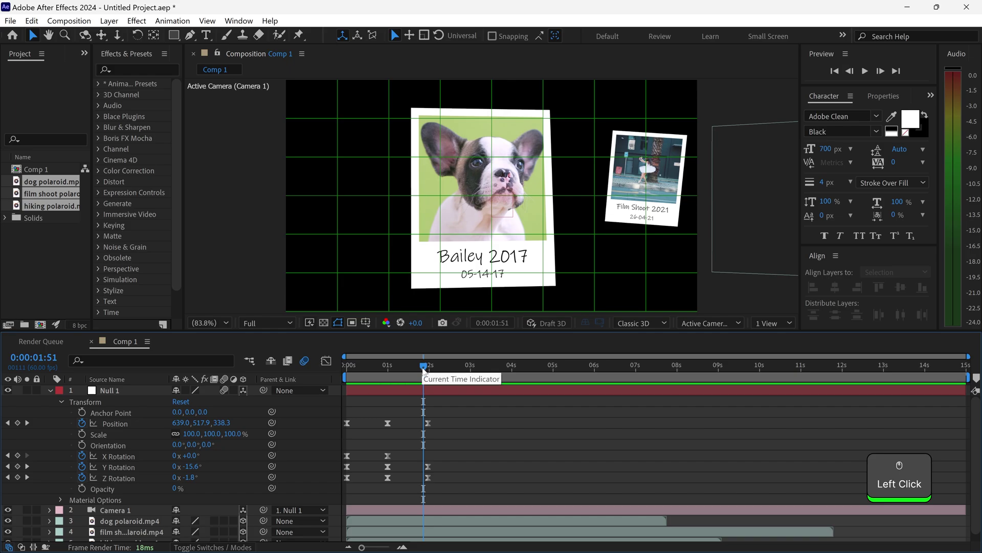
{"action": "mouse_move", "coordinate": [422, 367]}
{"action": "left_mouse_down"}
{"action": "mouse_move", "coordinate": [432, 368]}
{"action": "mouse_move", "coordinate": [423, 368]}
{"action": "left_mouse_up"}
{"action": "left_click", "coordinate": [427, 424]}
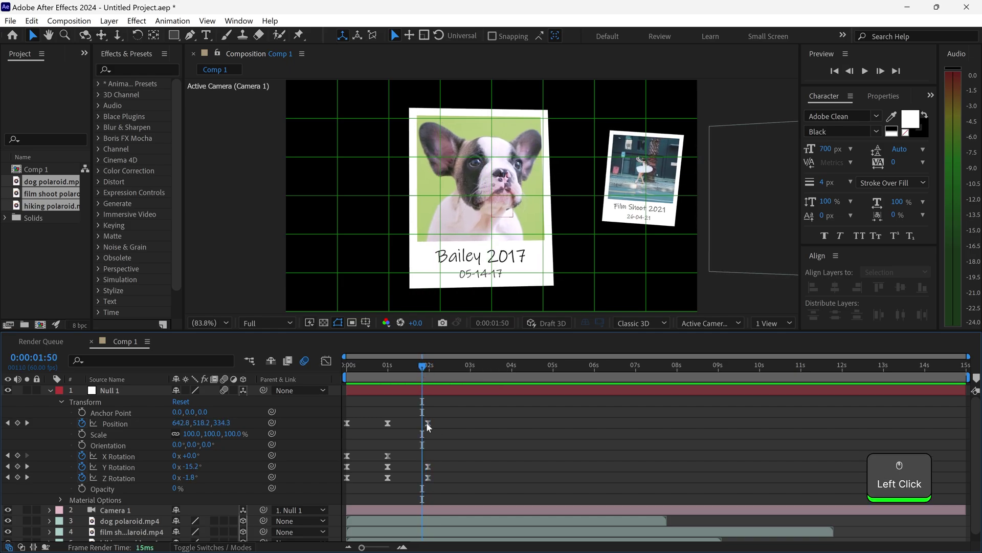
{"action": "right_click", "coordinate": [364, 409]}
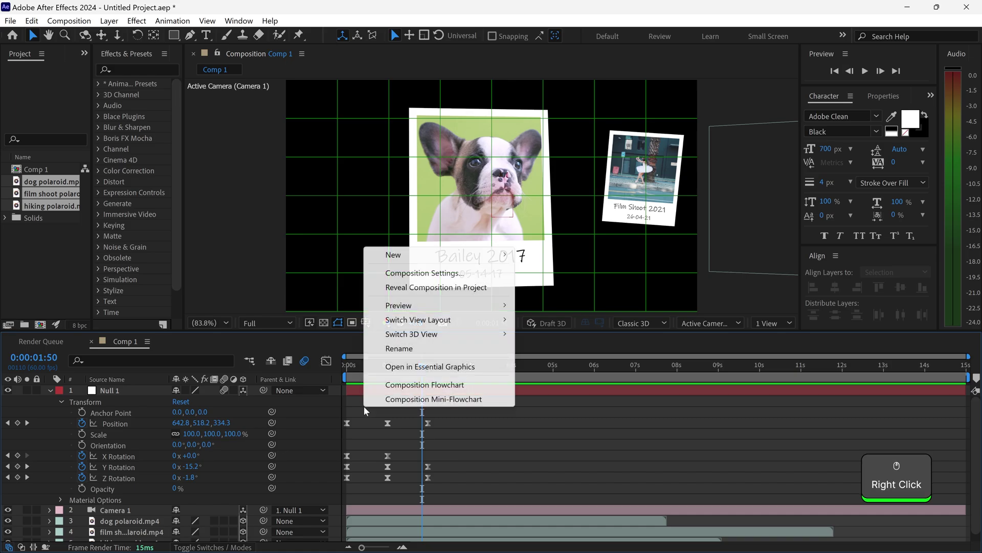
{"action": "mouse_move", "coordinate": [394, 255]}
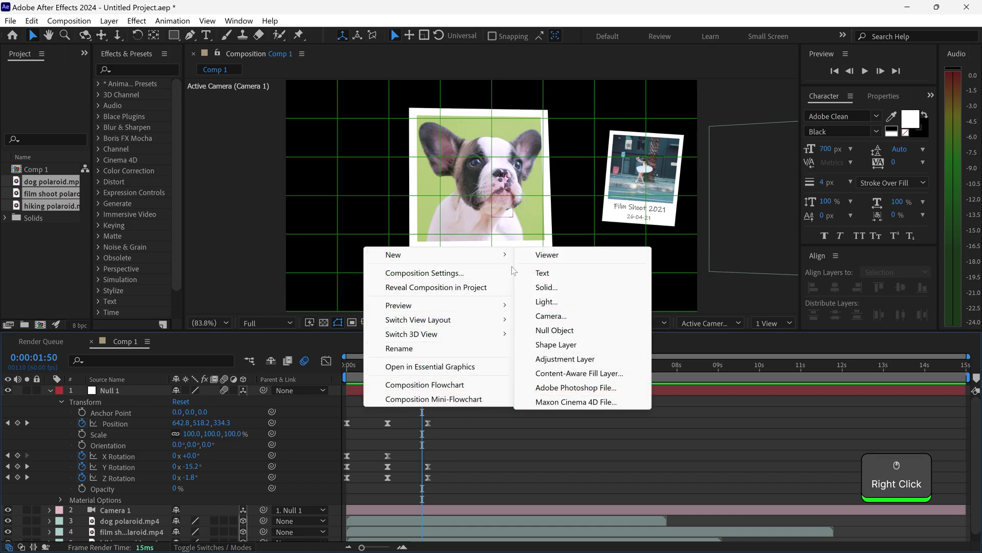
{"action": "left_click", "coordinate": [552, 330]}
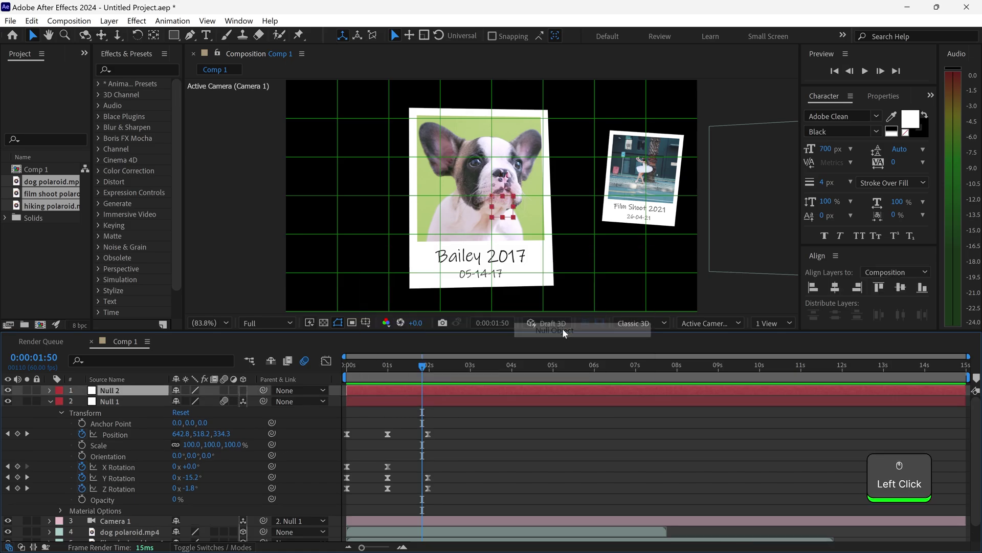
{"action": "left_click", "coordinate": [244, 390]}
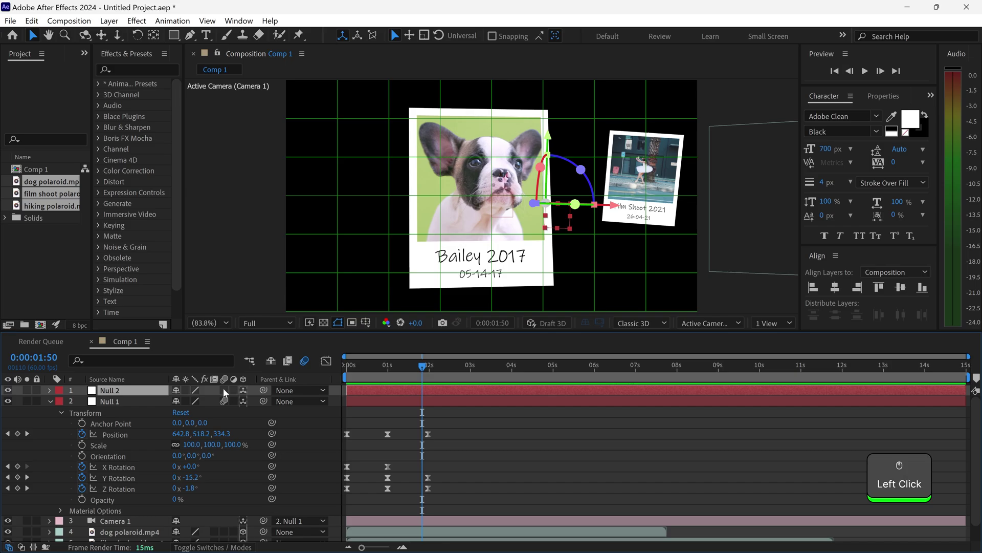
{"action": "left_click", "coordinate": [224, 390]}
Parent Null 1 to Null 2, and keyframe Null 2's Position and X, Y and Z Rotation at 0:01:50.
{"action": "left_click_drag", "start_coordinate": [264, 404], "coordinate": [137, 391]}
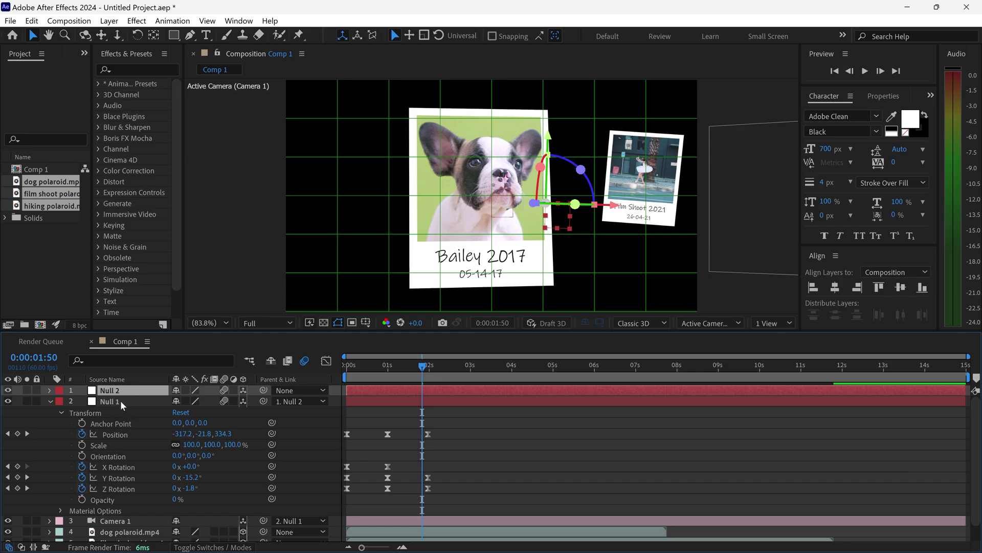
{"action": "left_click", "coordinate": [49, 390]}
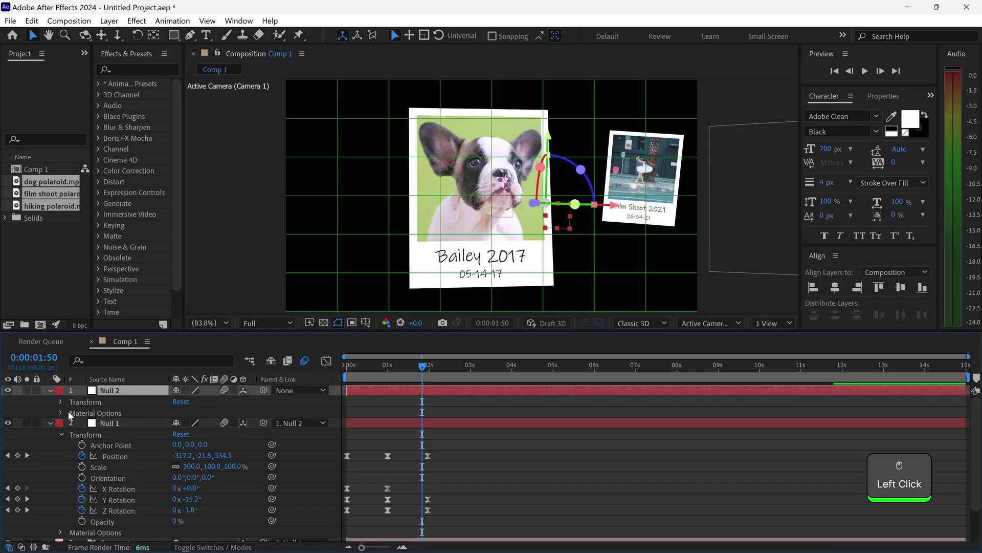
{"action": "left_click", "coordinate": [60, 402]}
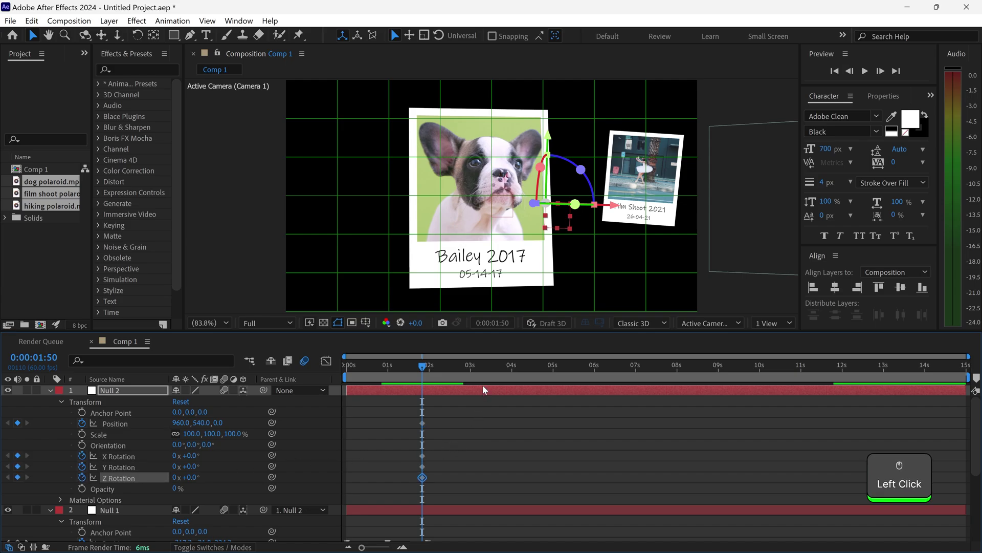
At 0:02:53, frame the hiking polaroid by setting Null 2's Position to 2189, 499, 1742 and its Y Rotation to +27°.
{"action": "left_click_drag", "start_coordinate": [459, 367], "coordinate": [468, 367]}
{"action": "left_click_drag", "start_coordinate": [192, 468], "coordinate": [202, 468]}
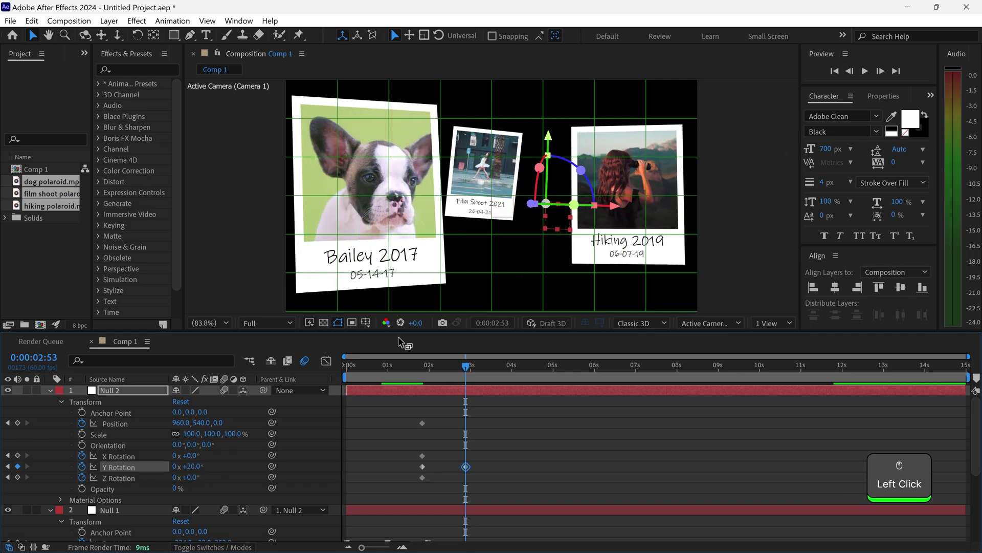
{"action": "left_click_drag", "start_coordinate": [198, 423], "coordinate": [206, 424]}
{"action": "left_click_drag", "start_coordinate": [193, 467], "coordinate": [201, 466]}
{"action": "left_click_drag", "start_coordinate": [218, 423], "coordinate": [704, 405]}
{"action": "left_click_drag", "start_coordinate": [206, 424], "coordinate": [634, 442]}
{"action": "left_click_drag", "start_coordinate": [226, 423], "coordinate": [467, 427]}
{"action": "left_click_drag", "start_coordinate": [191, 477], "coordinate": [190, 475]}
{"action": "left_click_drag", "start_coordinate": [194, 466], "coordinate": [190, 466]}
{"action": "left_click_drag", "start_coordinate": [204, 423], "coordinate": [497, 438]}
{"action": "left_click_drag", "start_coordinate": [229, 423], "coordinate": [394, 424]}
{"action": "left_click_drag", "start_coordinate": [182, 423], "coordinate": [240, 424]}
Apply Easy Ease to all of Null 2's keyframes and set its X Rotation at 0:02:53 to -1°.
{"action": "left_click_drag", "start_coordinate": [502, 489], "coordinate": [419, 411]}
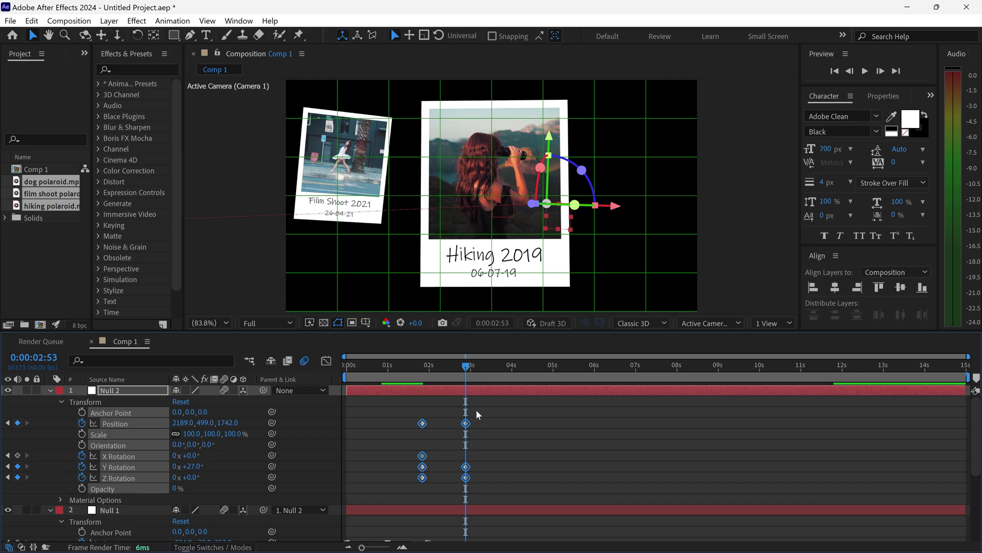
{"action": "left_click", "coordinate": [524, 447]}
{"action": "left_click_drag", "start_coordinate": [195, 456], "coordinate": [194, 455]}
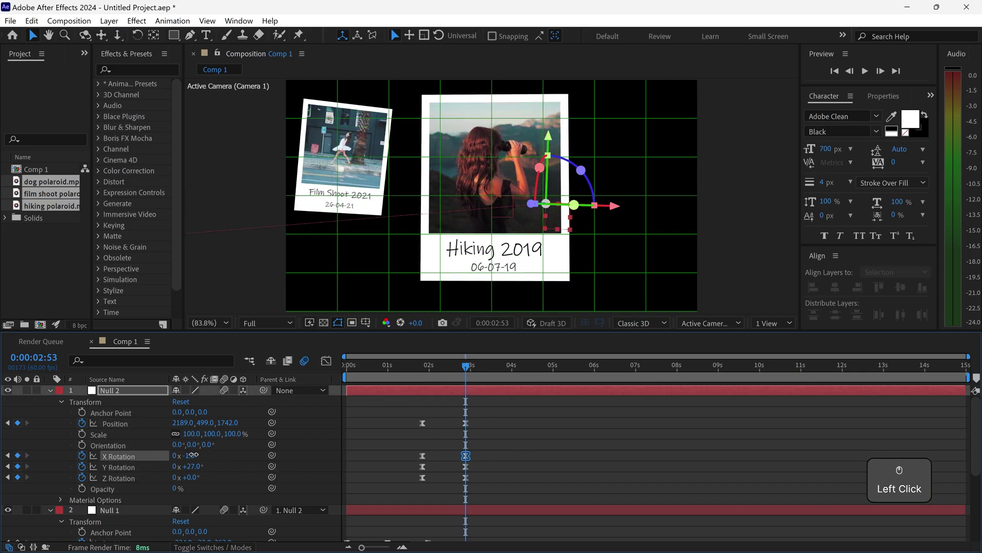
Preview the animation from the start through the move to the hiking polaroid.
{"action": "left_click_drag", "start_coordinate": [466, 371], "coordinate": [343, 377]}
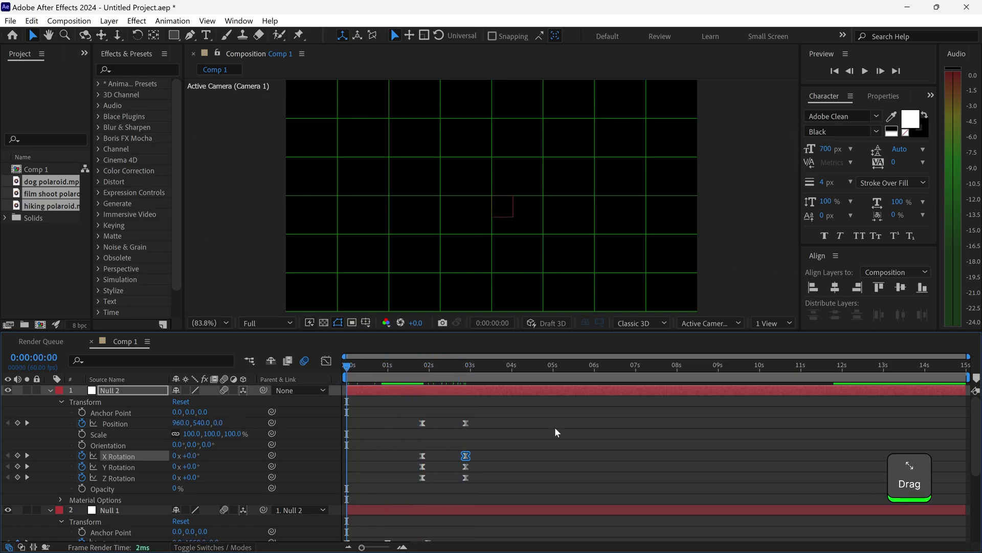
{"action": "left_click", "coordinate": [551, 429]}
{"action": "key", "text": "space"}
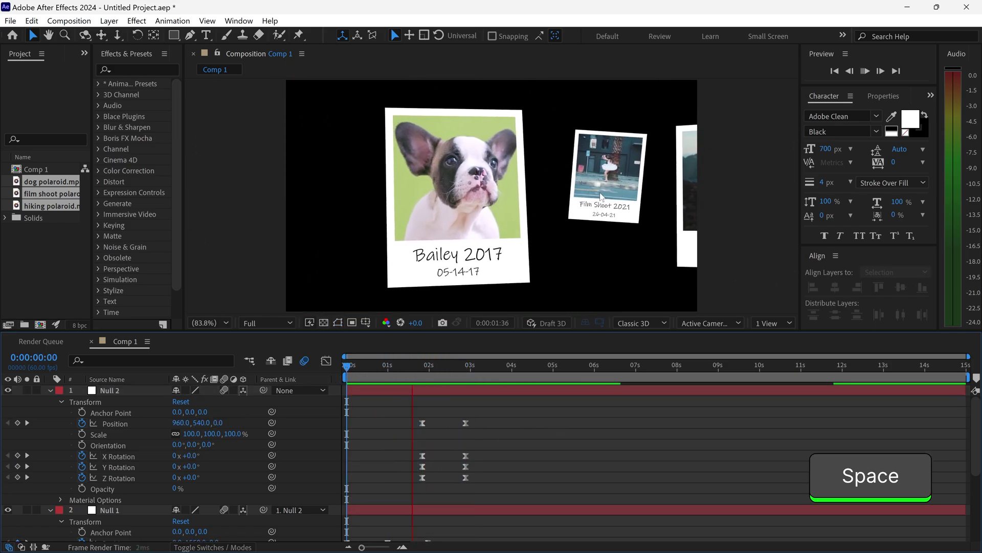
{"action": "key", "text": "space"}
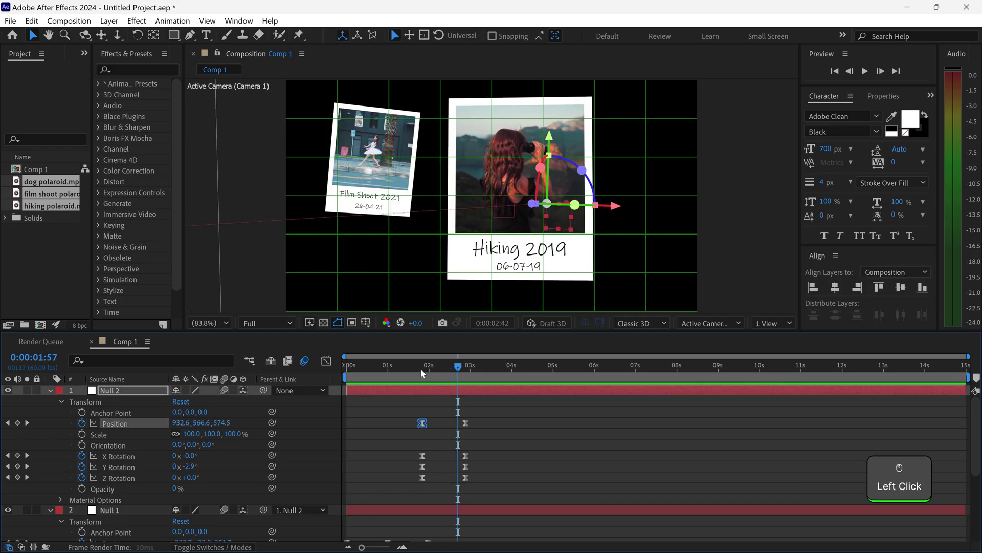
Shift Null 2's Position and Rotation keyframes slightly later, to about 2 and 3 seconds.
{"action": "left_click_drag", "start_coordinate": [422, 368], "coordinate": [409, 369]}
{"action": "left_click_drag", "start_coordinate": [975, 405], "coordinate": [975, 424]}
{"action": "mouse_move", "coordinate": [549, 462]}
{"action": "left_mouse_down"}
{"action": "mouse_move", "coordinate": [418, 395]}
{"action": "mouse_move", "coordinate": [427, 400]}
{"action": "left_mouse_up"}
{"action": "left_click", "coordinate": [540, 429]}
Play and scrub the transition from the dog polaroid to the hiking polaroid to check the new timing.
{"action": "key", "text": "space"}
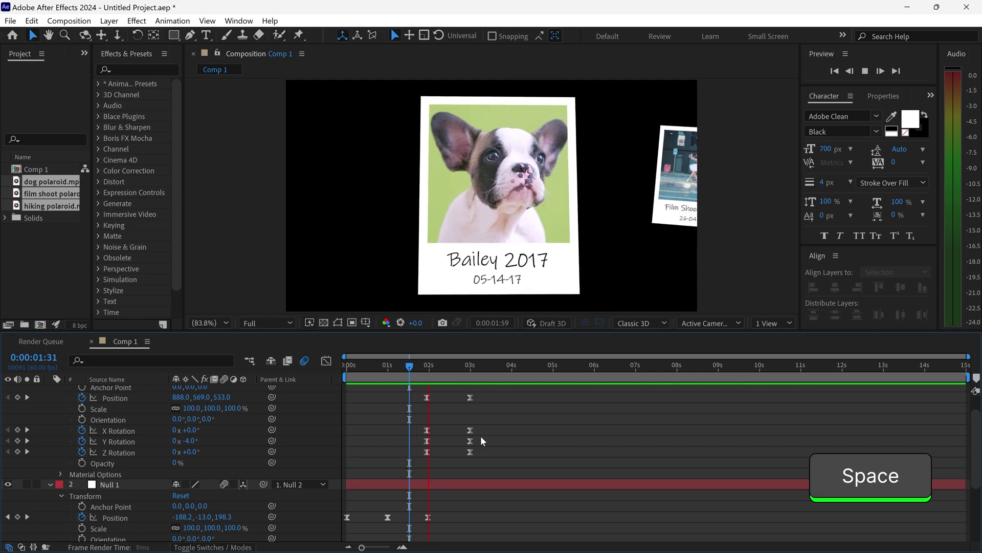
{"action": "key", "text": "space"}
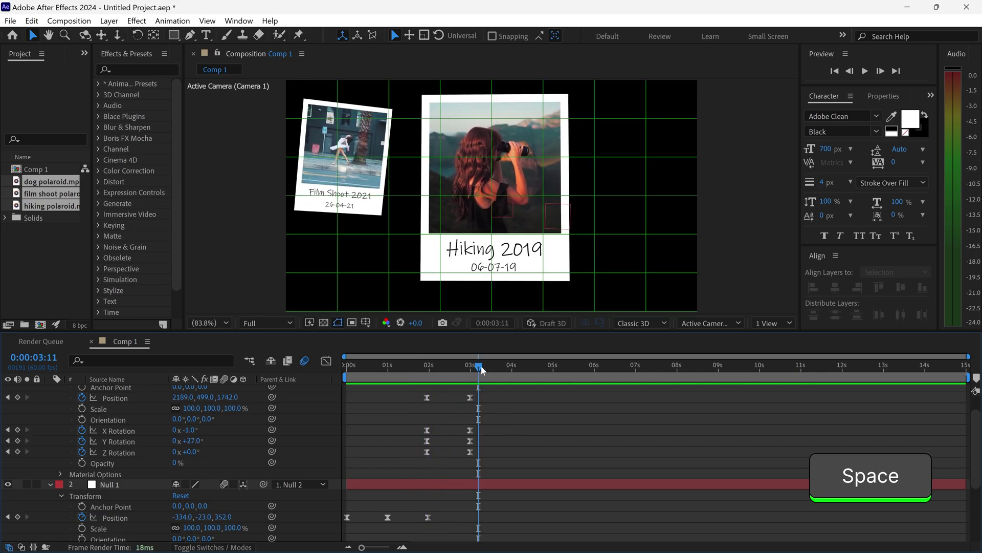
{"action": "left_click_drag", "start_coordinate": [479, 366], "coordinate": [416, 366]}
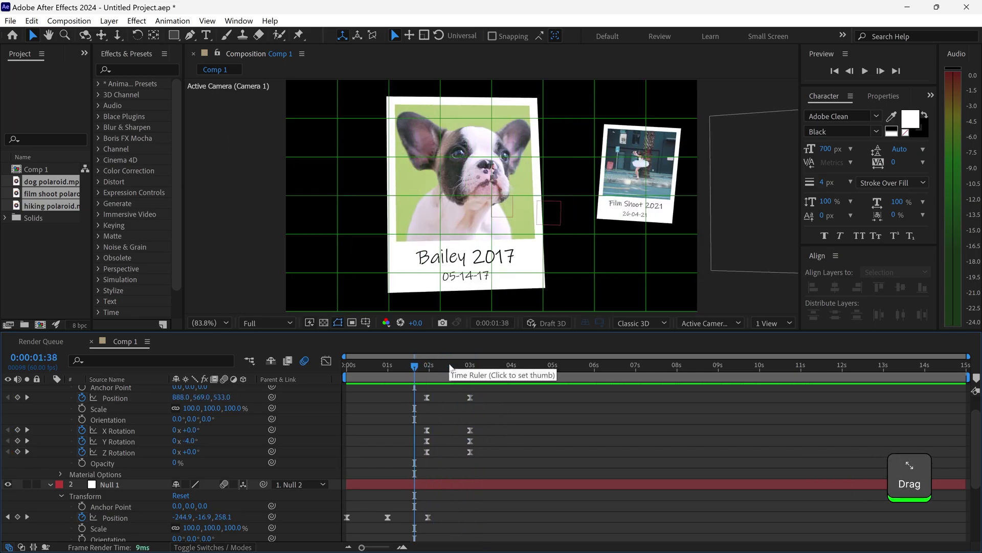
{"action": "left_click", "coordinate": [468, 367]}
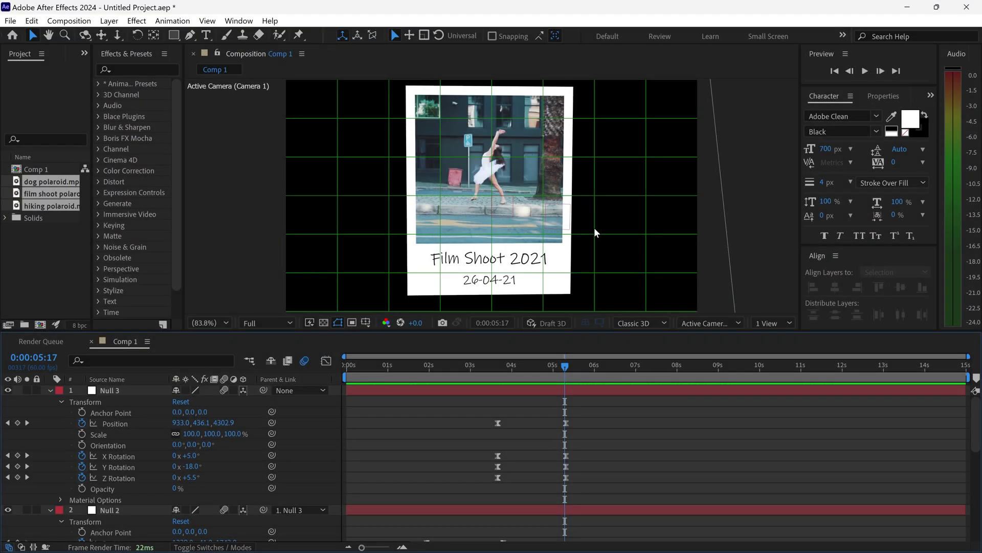
At 0:05:13, add a fourth null object with 3D Layer and Motion Blur enabled and parent Null 3 to it.
{"action": "left_click", "coordinate": [562, 367]}
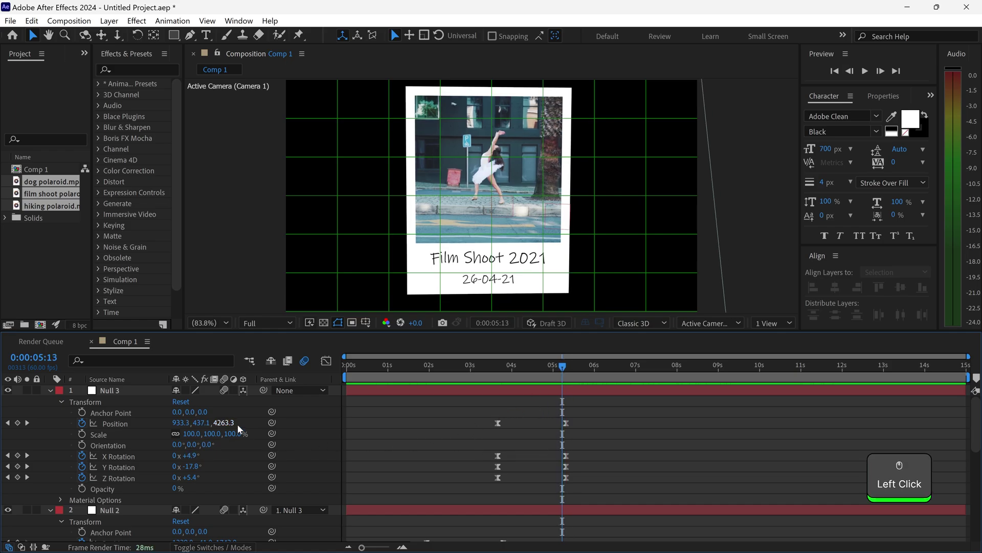
{"action": "right_click", "coordinate": [349, 416]}
{"action": "mouse_move", "coordinate": [422, 264]}
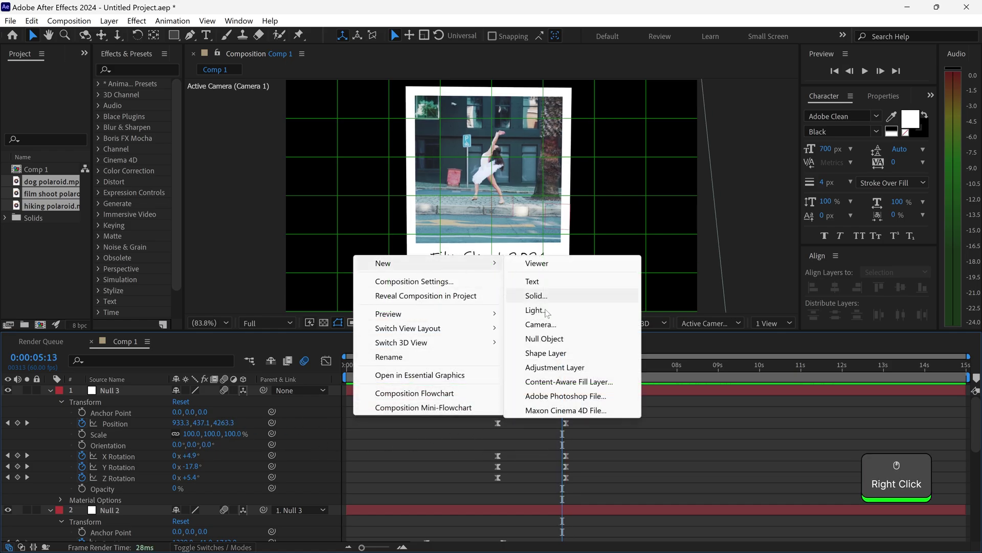
{"action": "left_click", "coordinate": [564, 340]}
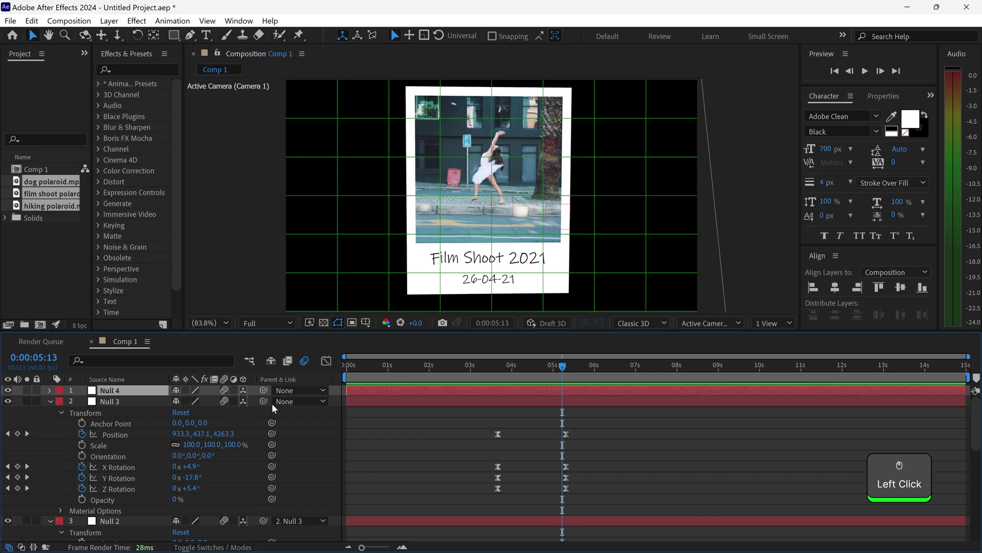
{"action": "left_click_drag", "start_coordinate": [264, 401], "coordinate": [143, 396]}
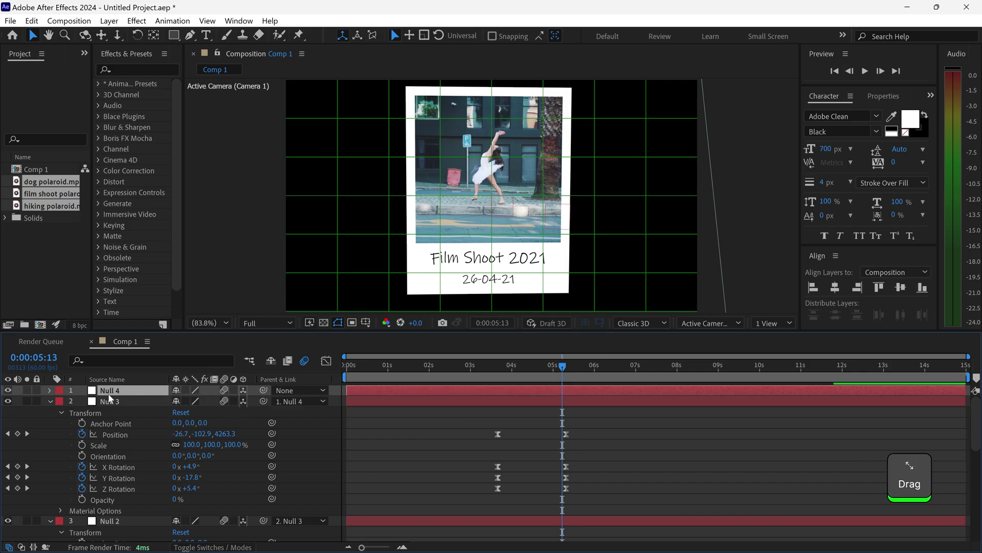
Keyframe Null 4's Position and X, Y and Z Rotation at 0:05:13.
{"action": "left_click", "coordinate": [49, 390]}
{"action": "left_click", "coordinate": [62, 402]}
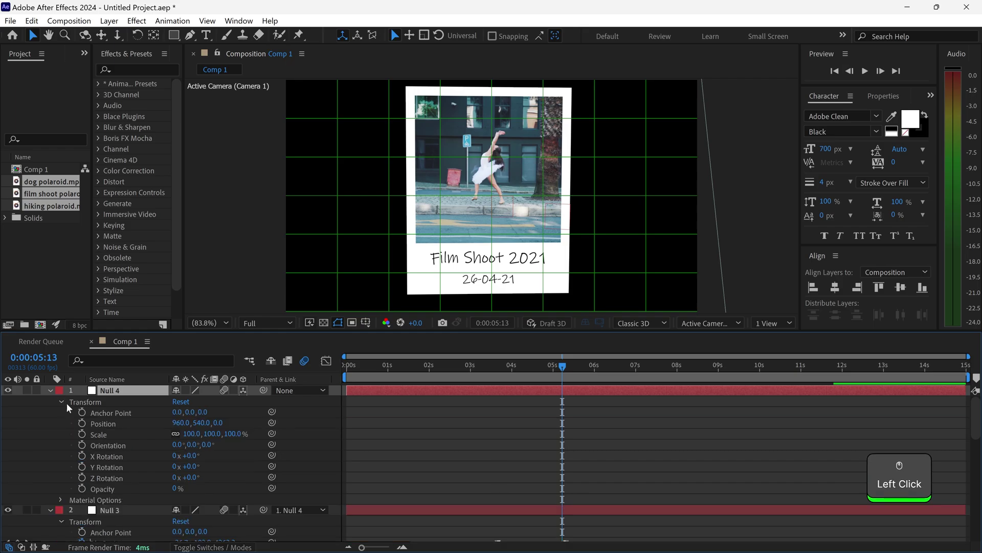
{"action": "left_click", "coordinate": [81, 455]}
{"action": "left_click", "coordinate": [80, 466]}
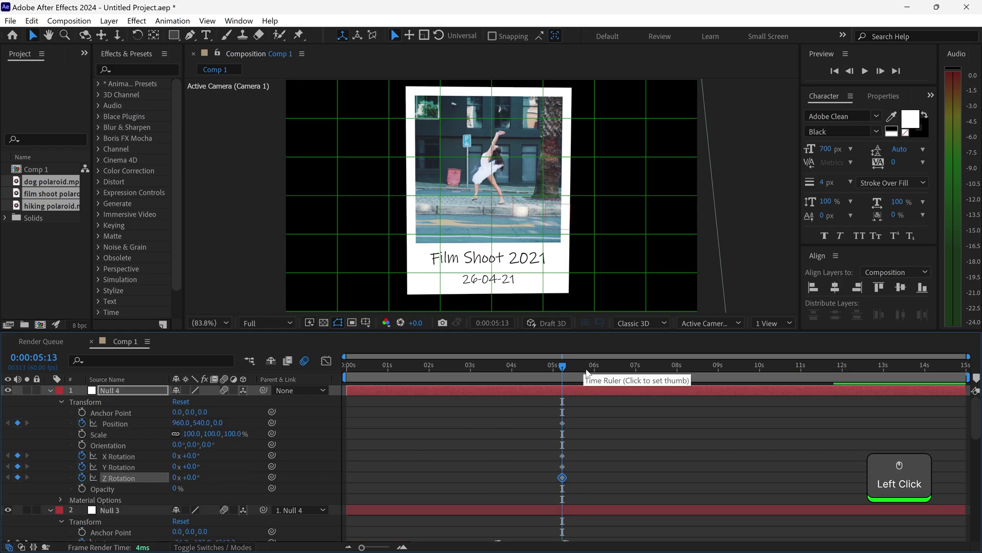
At 0:06:19, set Null 4's Position to 903, 219, 0 and its X, Y and Z Rotation to +8°, -4° and -11°.
{"action": "left_click", "coordinate": [610, 371]}
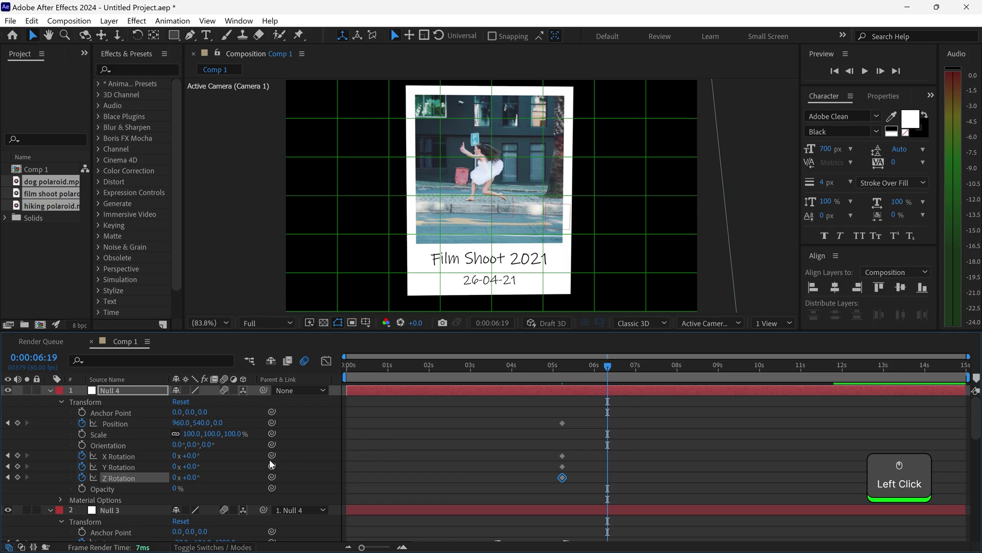
{"action": "left_click_drag", "start_coordinate": [196, 478], "coordinate": [198, 456]}
{"action": "key", "text": "ctrl+z"}
{"action": "left_click_drag", "start_coordinate": [198, 456], "coordinate": [146, 412]}
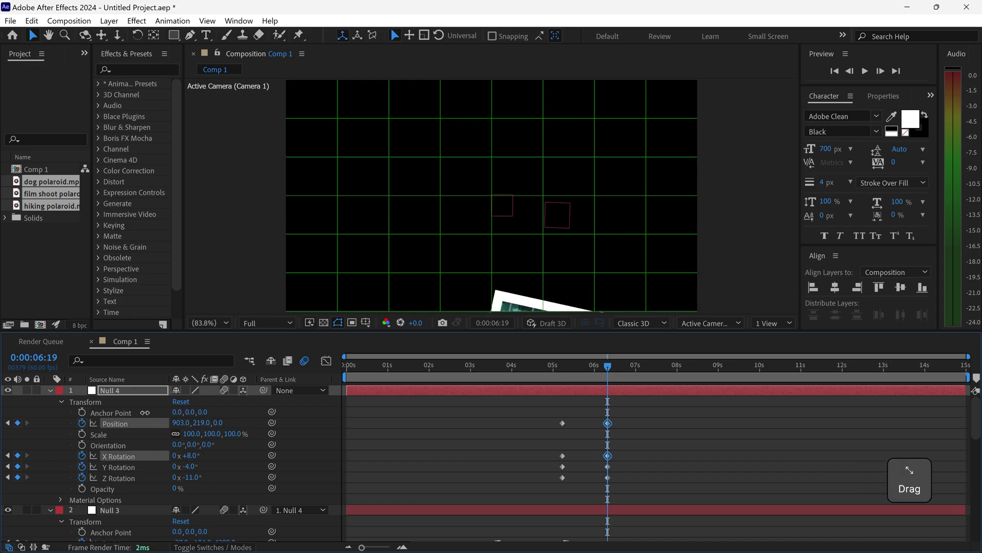
Select all of Null 4's Position and Rotation keyframes for easing and reselect its ending keyframes near 0:06:19.
{"action": "left_click_drag", "start_coordinate": [585, 368], "coordinate": [550, 368]}
{"action": "left_click_drag", "start_coordinate": [662, 486], "coordinate": [544, 414]}
{"action": "left_click", "coordinate": [641, 442]}
{"action": "left_click_drag", "start_coordinate": [651, 476], "coordinate": [594, 419]}
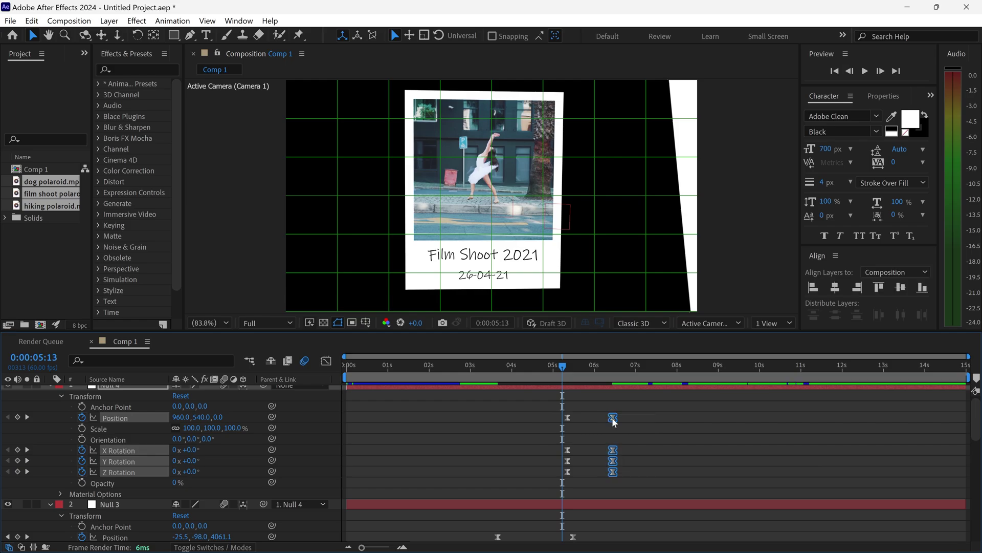
{"action": "left_click", "coordinate": [632, 448]}
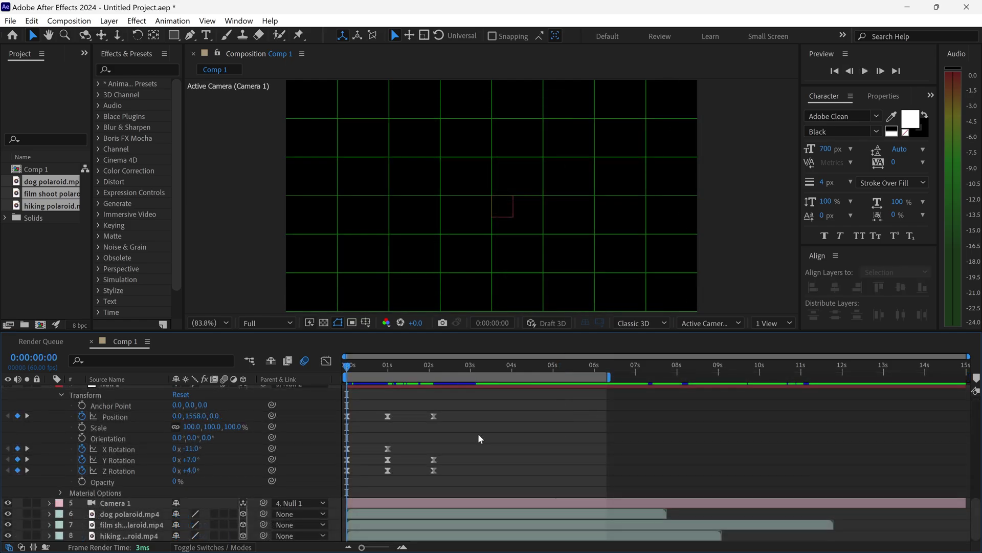
{"action": "scroll", "coordinate": [467, 434], "scroll_direction": "up", "scroll_amount": 1}
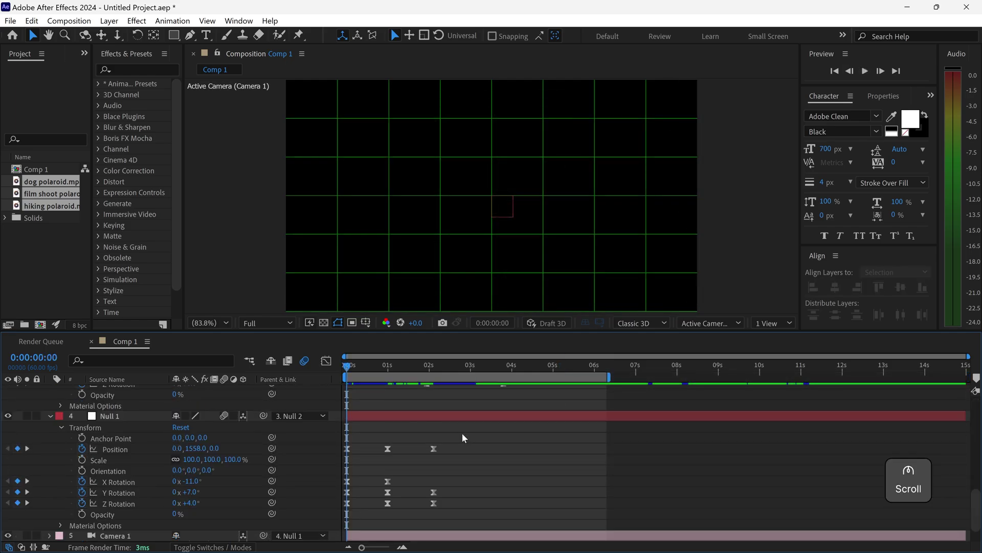
Collapse the four null layers' properties and enable Motion Blur on the dog, film shoot and hiking polaroid layers.
{"action": "left_click", "coordinate": [131, 413]}
{"action": "scroll", "coordinate": [128, 396], "scroll_direction": "up", "scroll_amount": 10}
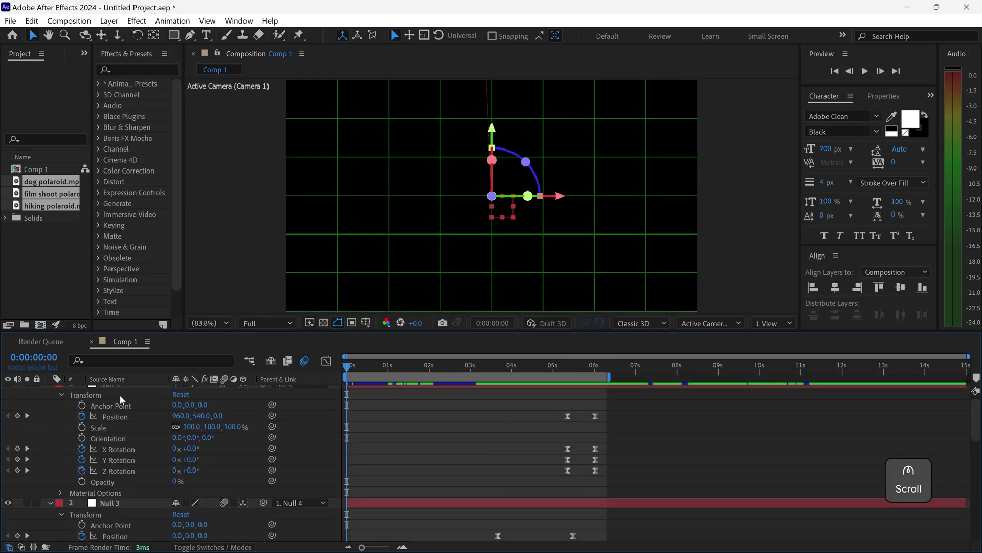
{"action": "left_click", "coordinate": [73, 388], "text": "shift"}
{"action": "left_click", "coordinate": [50, 390]}
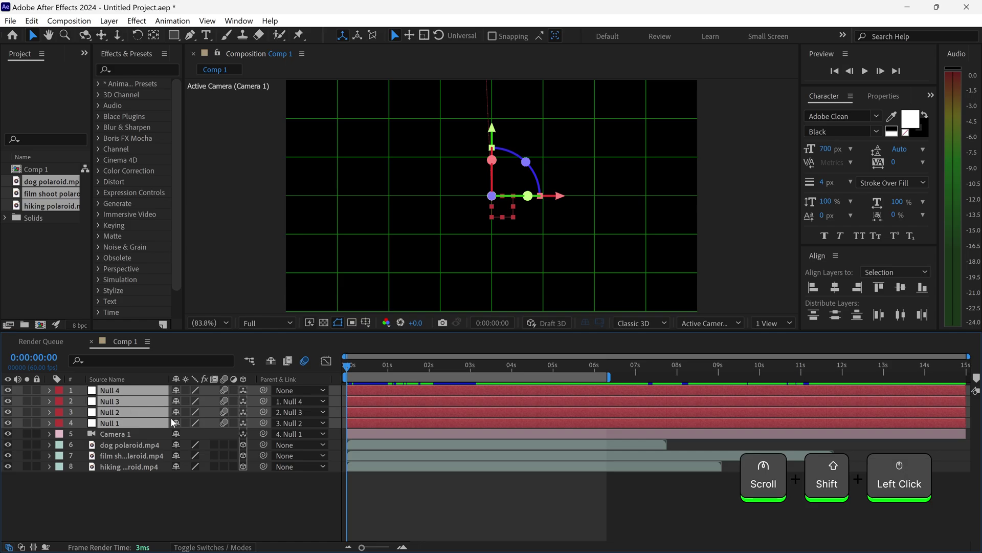
{"action": "left_click", "coordinate": [147, 445]}
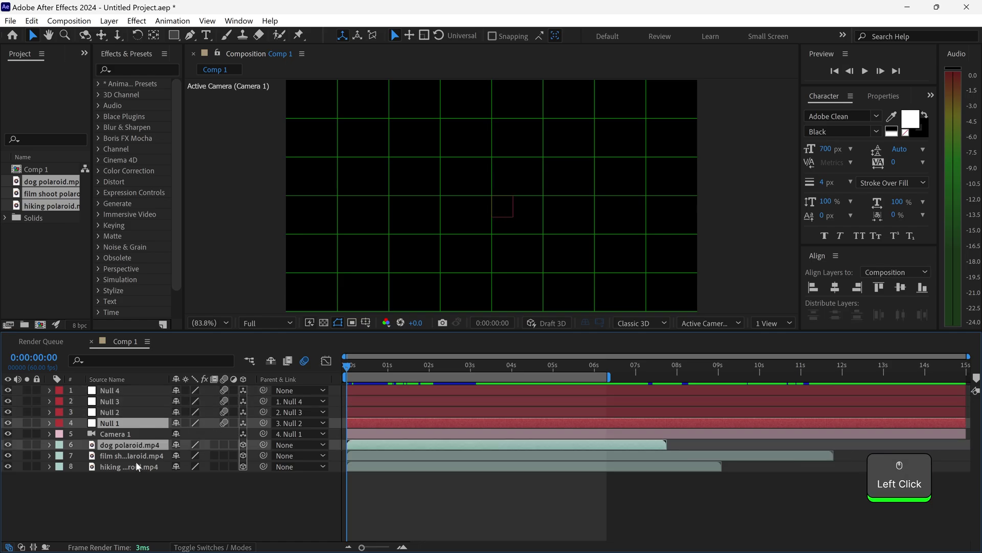
{"action": "left_click", "coordinate": [140, 467], "text": "shift"}
{"action": "left_click", "coordinate": [224, 445]}
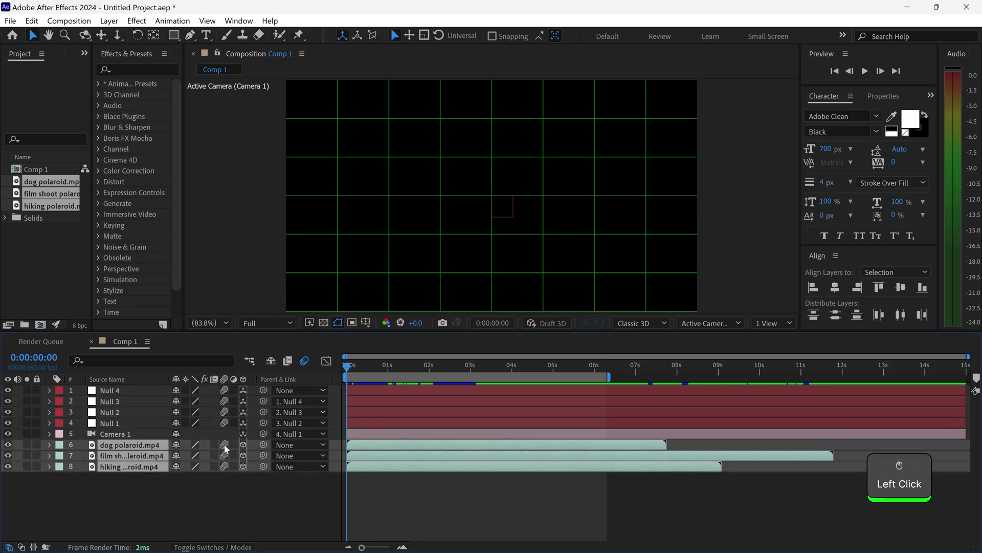
Preview the camera animation and inspect frames 0:00:37 and 0:01:19.
{"action": "key", "text": "space"}
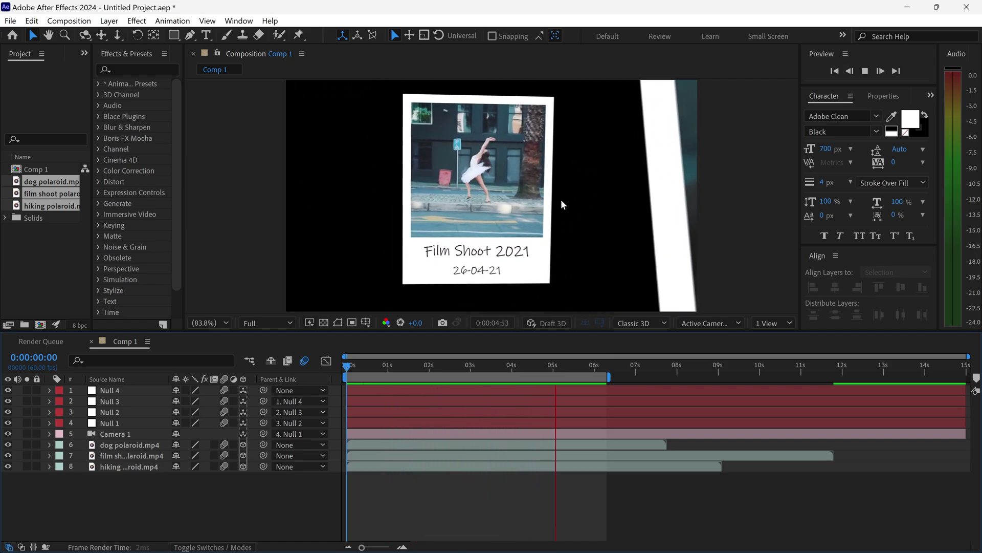
{"action": "left_click", "coordinate": [563, 200]}
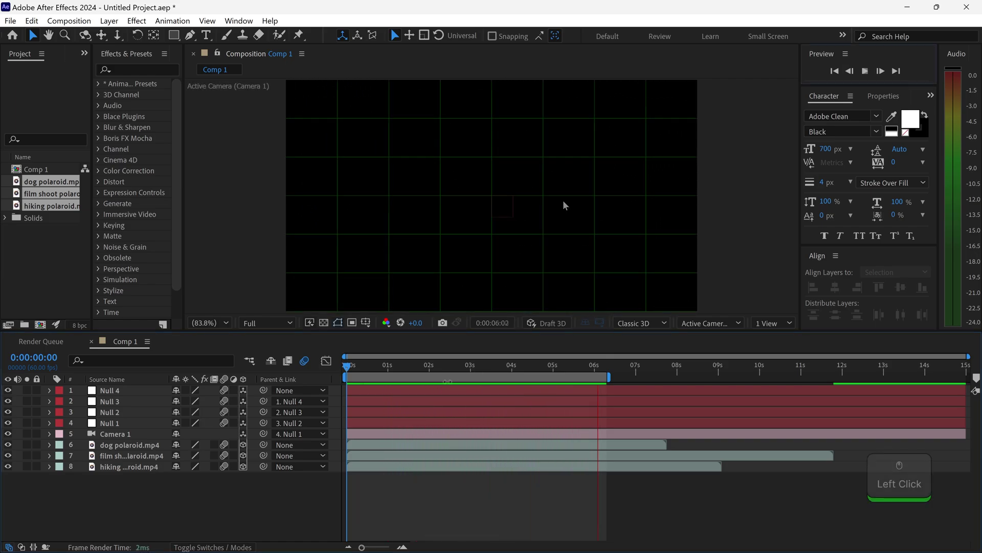
{"action": "left_click", "coordinate": [373, 370]}
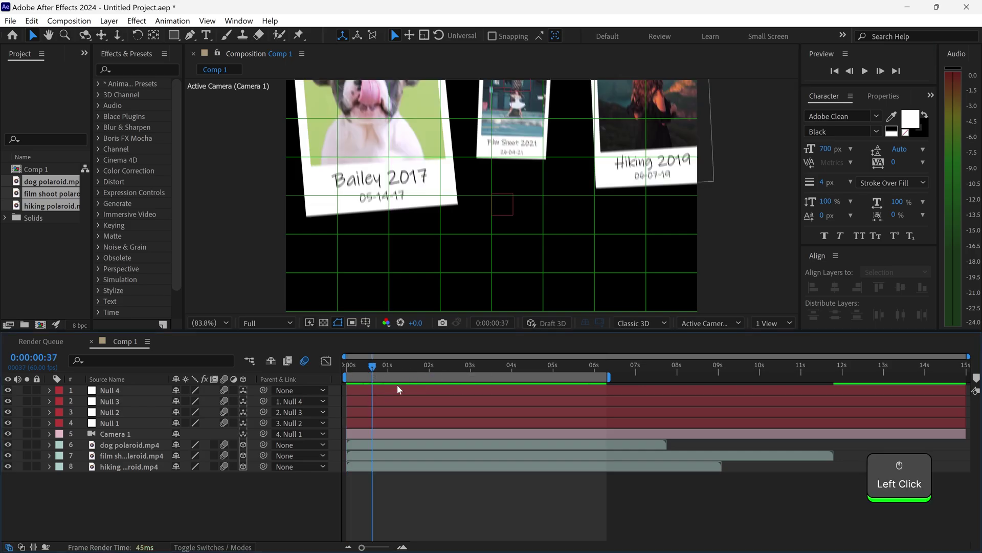
{"action": "left_click", "coordinate": [401, 371]}
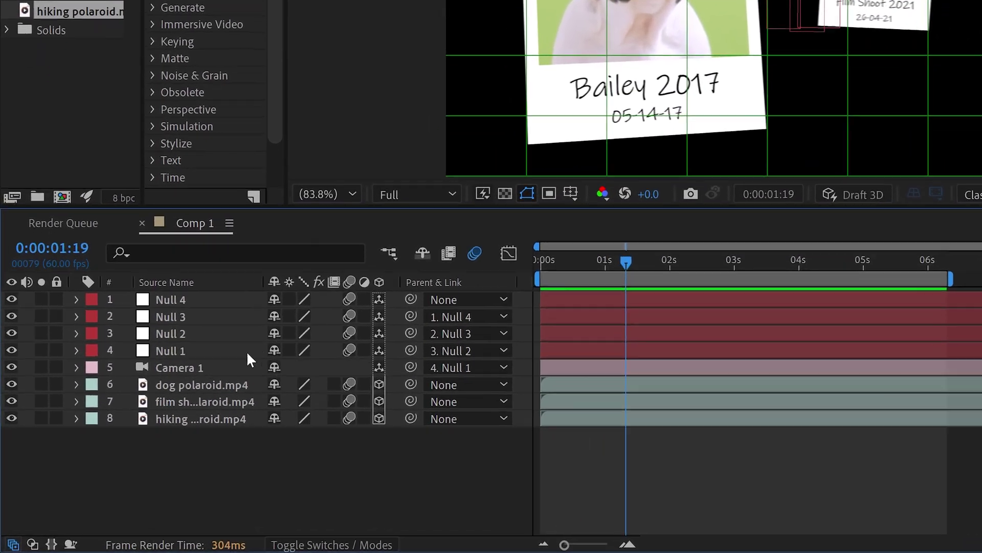
Open Null 1's Position in the Graph Editor and lengthen the ease handles of its first move, between 0 and 1 second, for a steeper speed curve.
{"action": "left_click", "coordinate": [131, 424]}
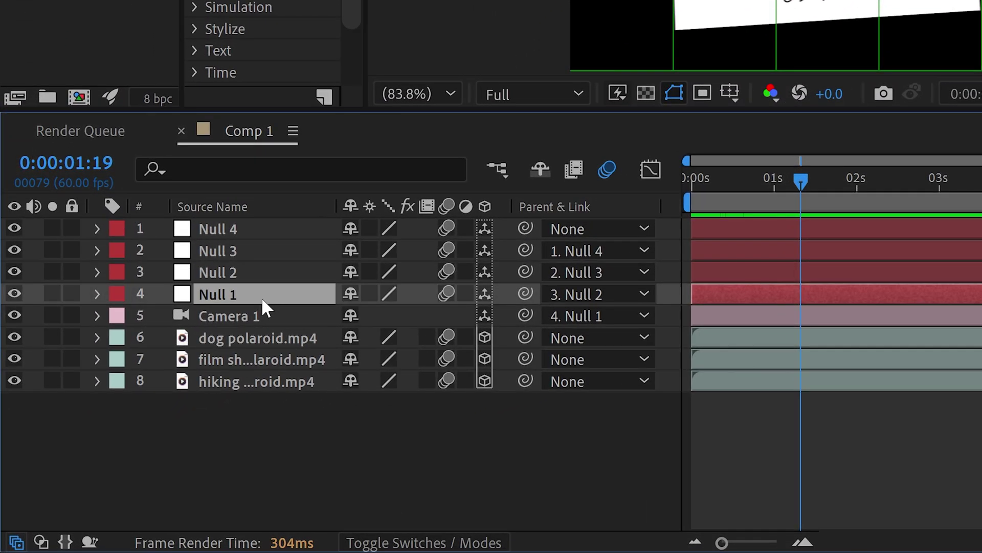
{"action": "left_click", "coordinate": [96, 294]}
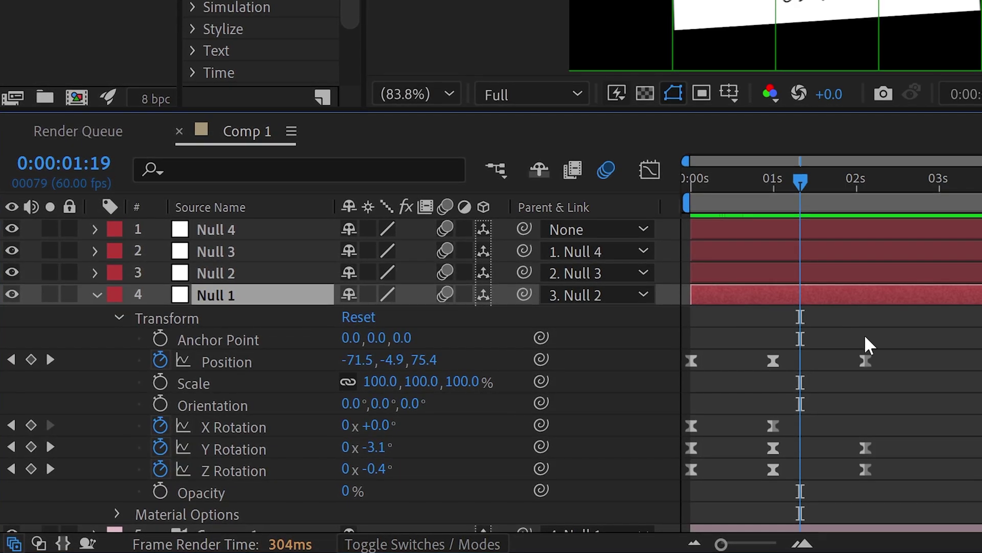
{"action": "left_click", "coordinate": [237, 363]}
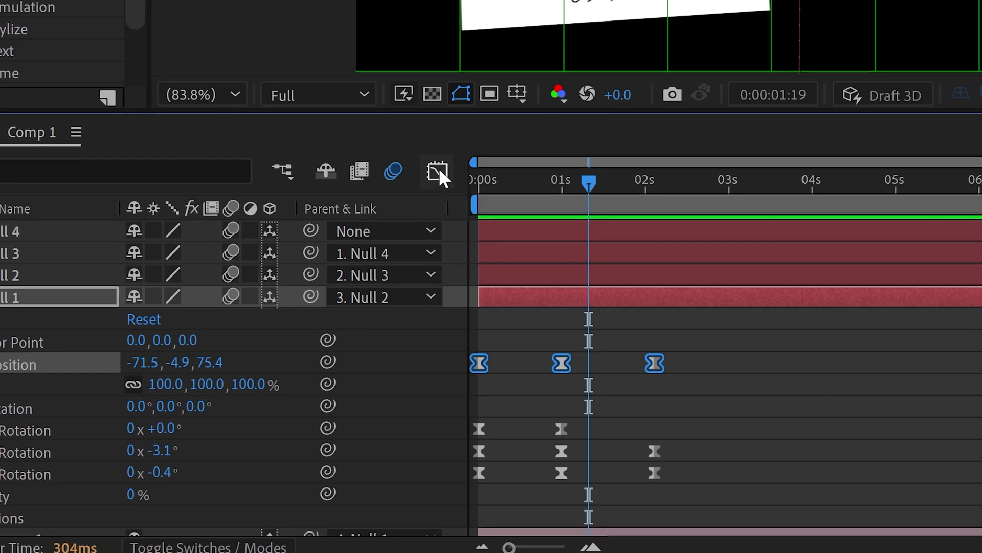
{"action": "left_click", "coordinate": [438, 168]}
{"action": "left_click_drag", "start_coordinate": [589, 186], "coordinate": [662, 201]}
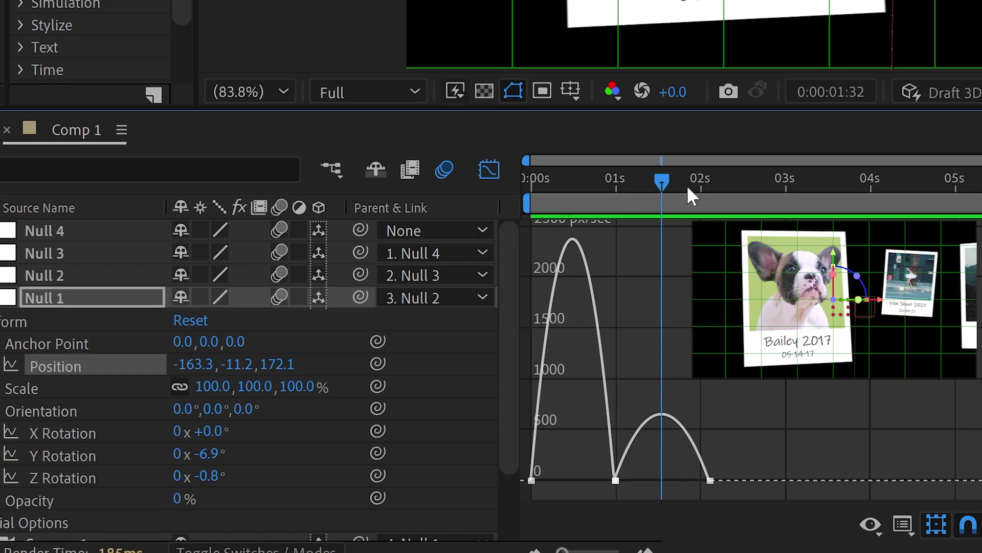
{"action": "left_click_drag", "start_coordinate": [664, 189], "coordinate": [542, 192]}
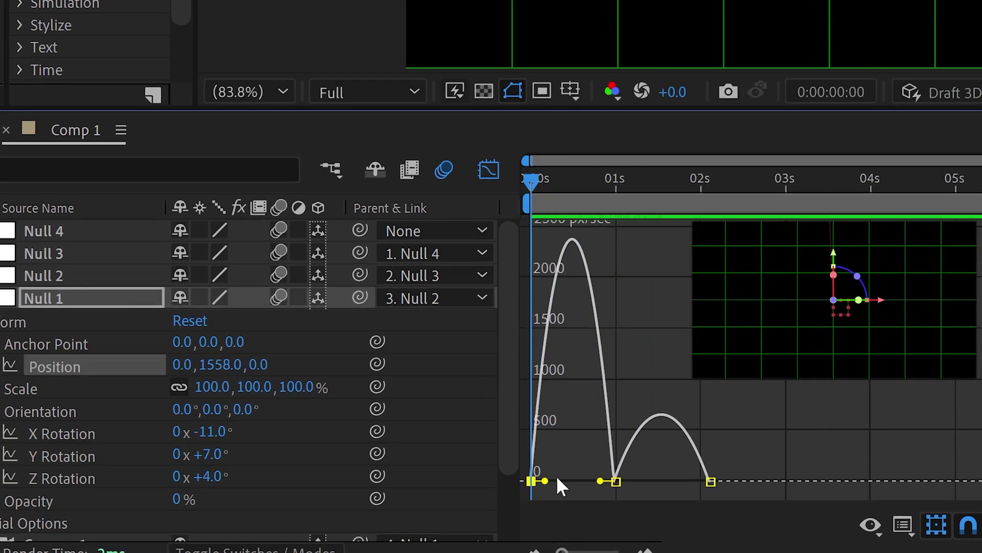
{"action": "left_click_drag", "start_coordinate": [545, 480], "coordinate": [595, 477]}
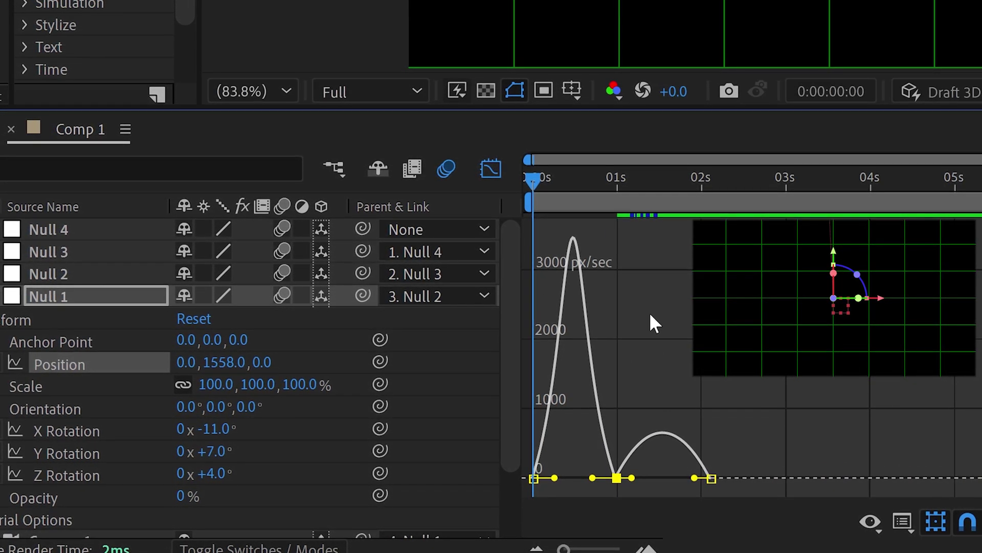
Keep the speed graph type, lengthen the ease handles of Null 1's second Position move between about 1 and 2 seconds, and preview it.
{"action": "key", "text": "space"}
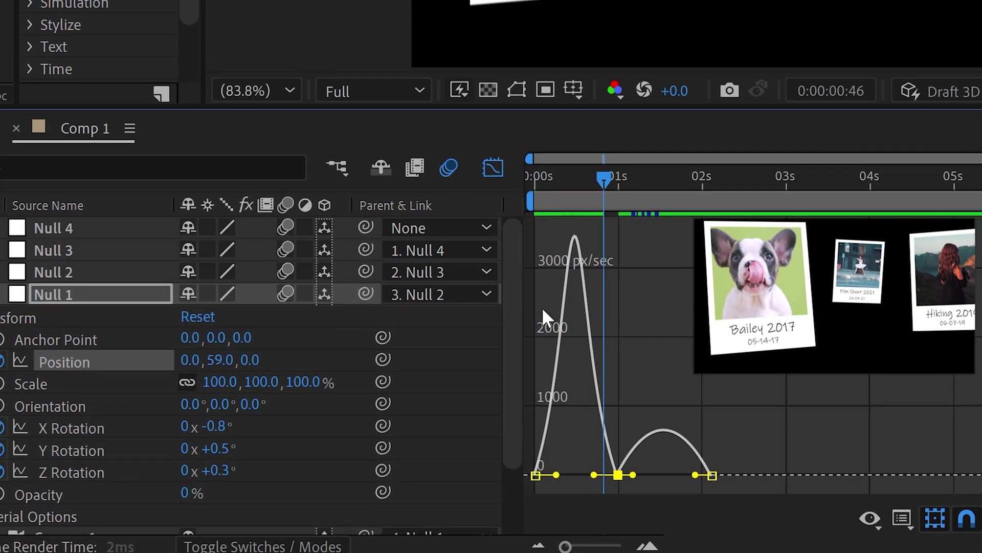
{"action": "right_click", "coordinate": [635, 281]}
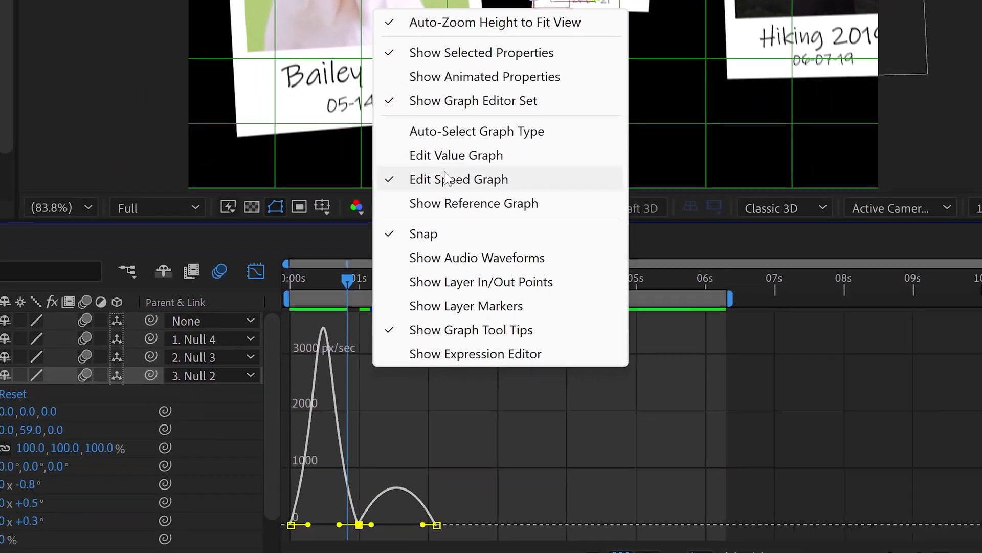
{"action": "left_click", "coordinate": [445, 179]}
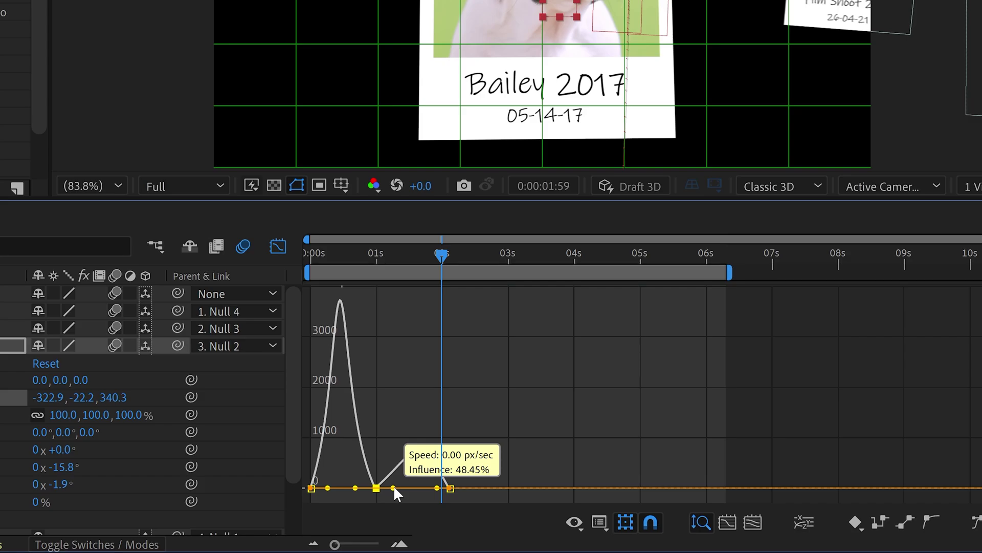
{"action": "left_click_drag", "start_coordinate": [436, 488], "coordinate": [425, 487]}
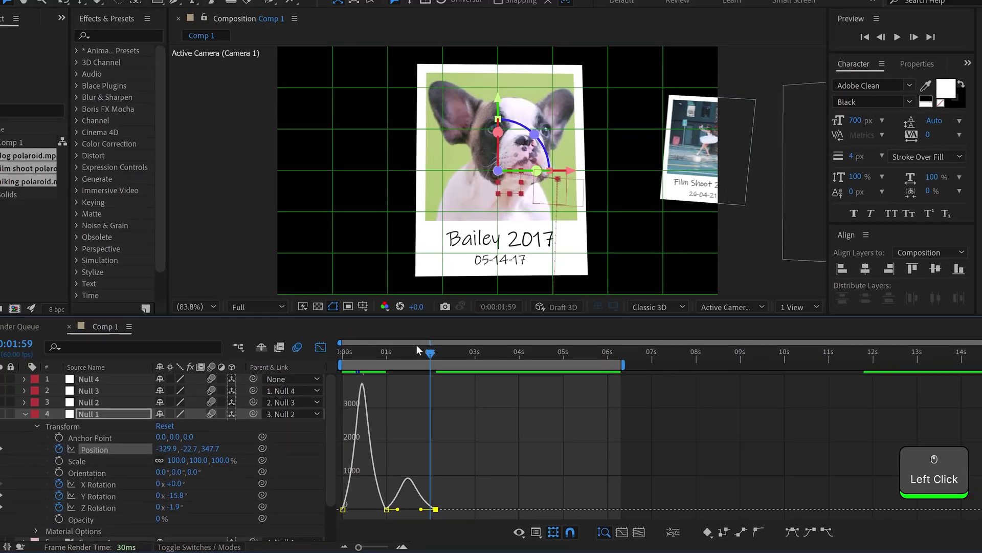
{"action": "left_click_drag", "start_coordinate": [416, 345], "coordinate": [343, 358]}
{"action": "key", "text": "space"}
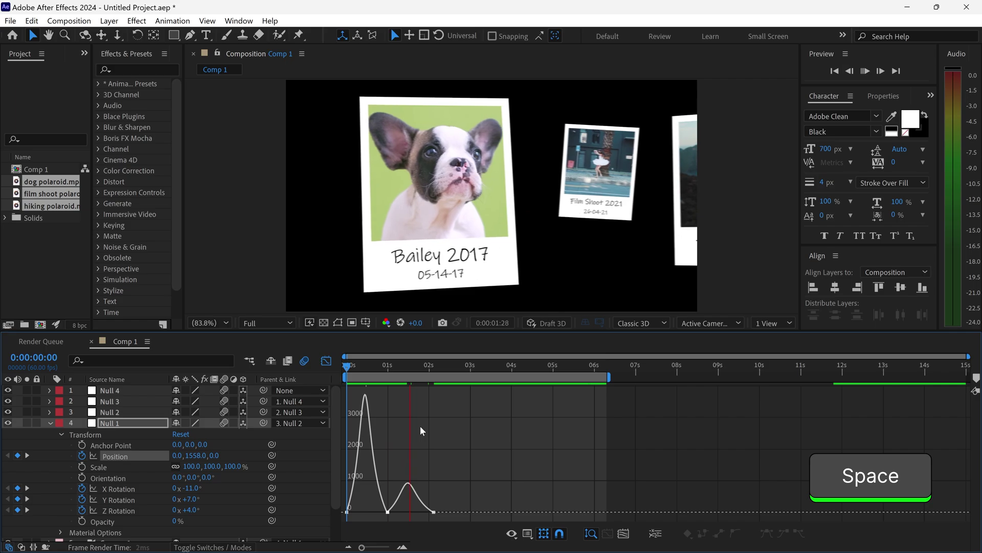
Close the Graph Editor, set Null 1's Position keyframe at 0:00:59 to 0, 0, -727, and preview the camera move.
{"action": "left_click_drag", "start_coordinate": [405, 365], "coordinate": [376, 372]}
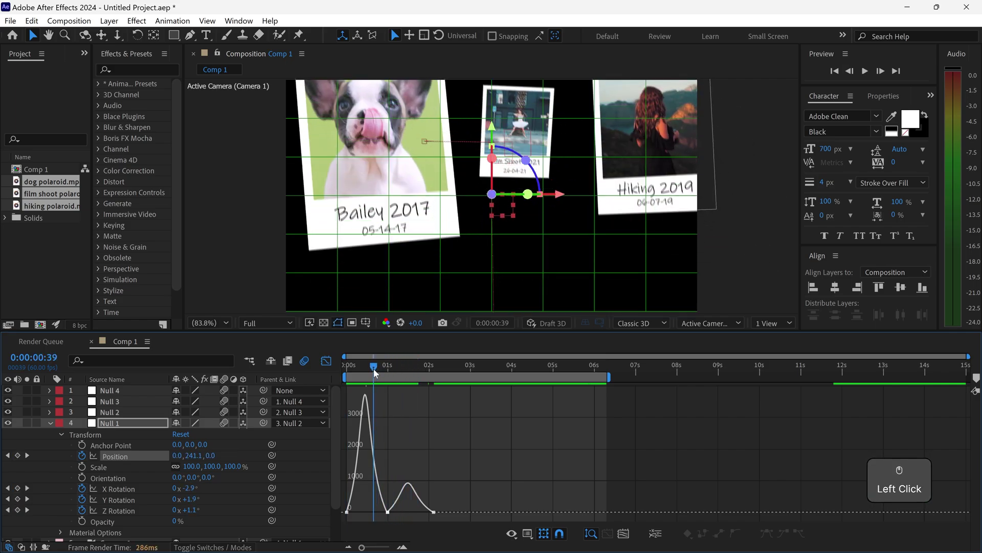
{"action": "left_click", "coordinate": [328, 360]}
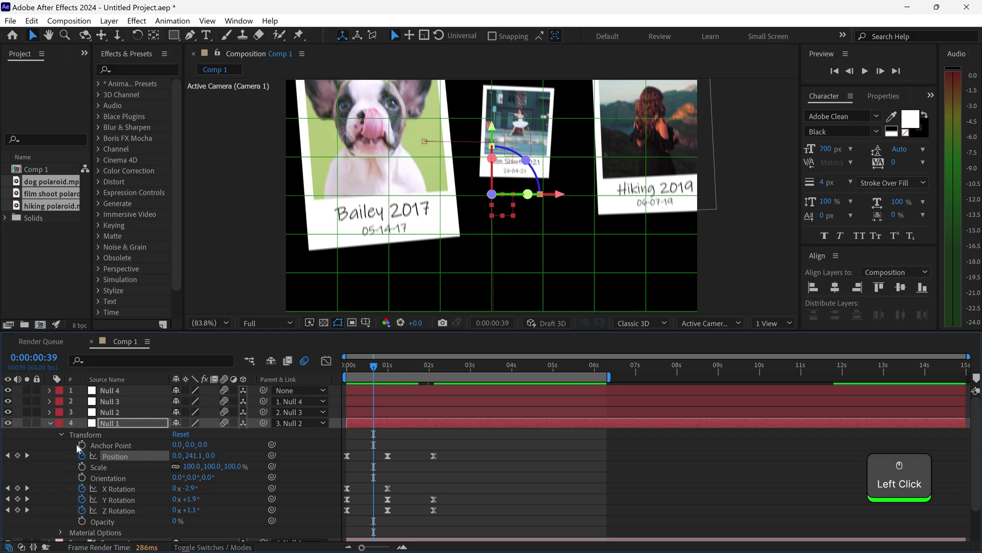
{"action": "left_click", "coordinate": [7, 455]}
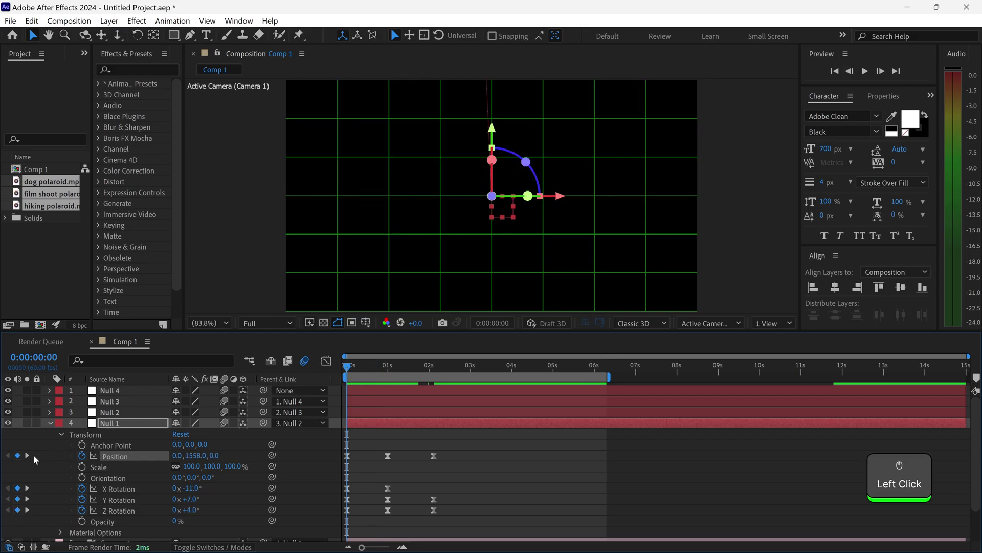
{"action": "left_click", "coordinate": [28, 455]}
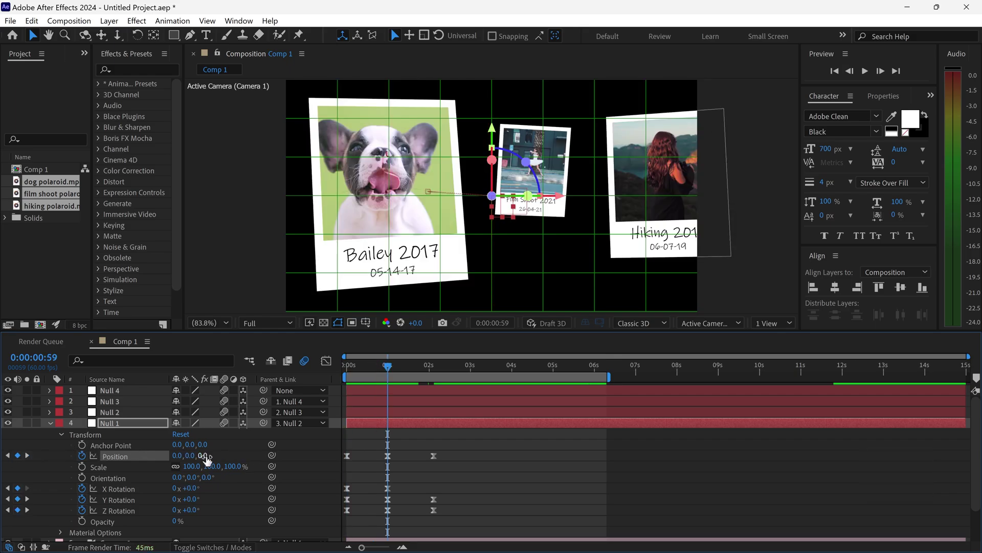
{"action": "left_click_drag", "start_coordinate": [194, 456], "coordinate": [2, 487]}
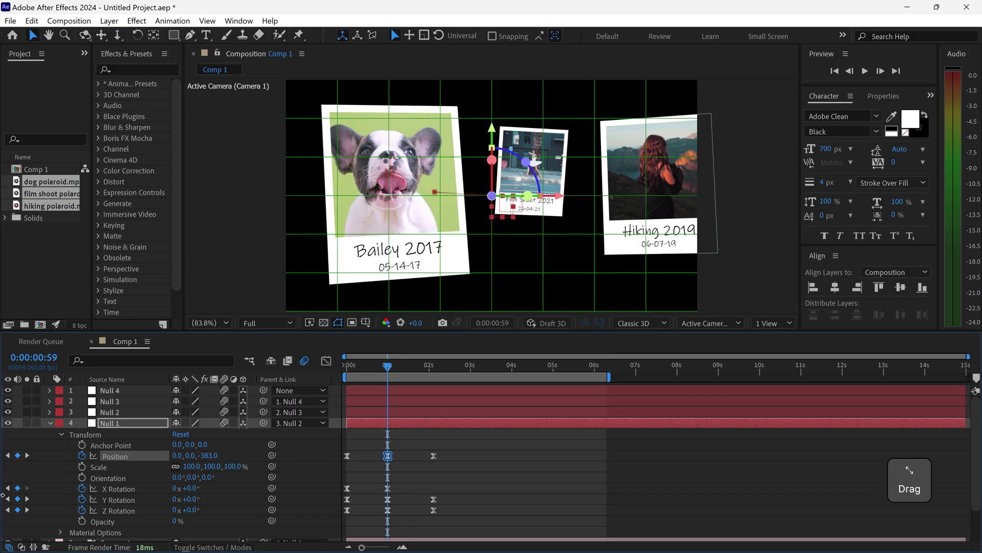
{"action": "left_click_drag", "start_coordinate": [211, 455], "coordinate": [94, 481]}
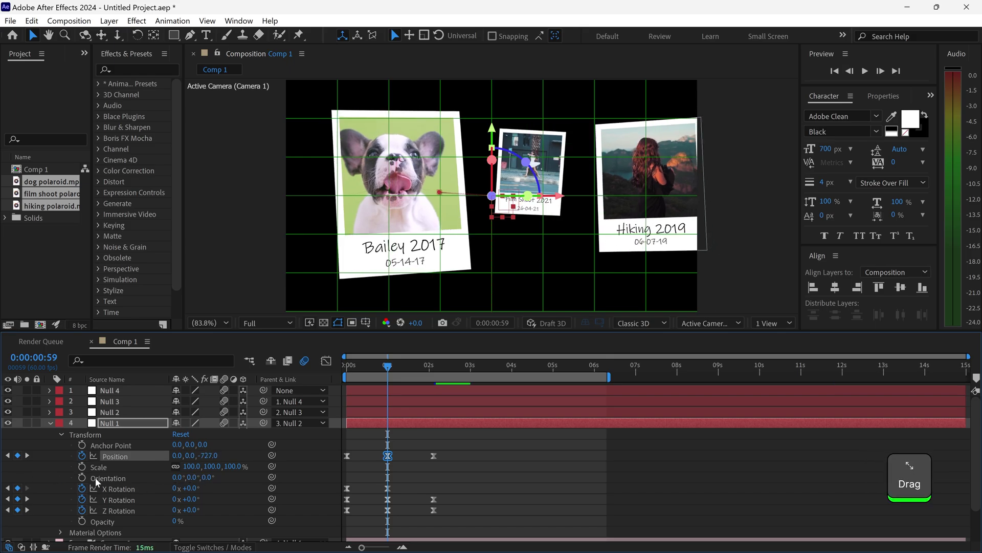
{"action": "left_click", "coordinate": [446, 478]}
{"action": "key", "text": "space"}
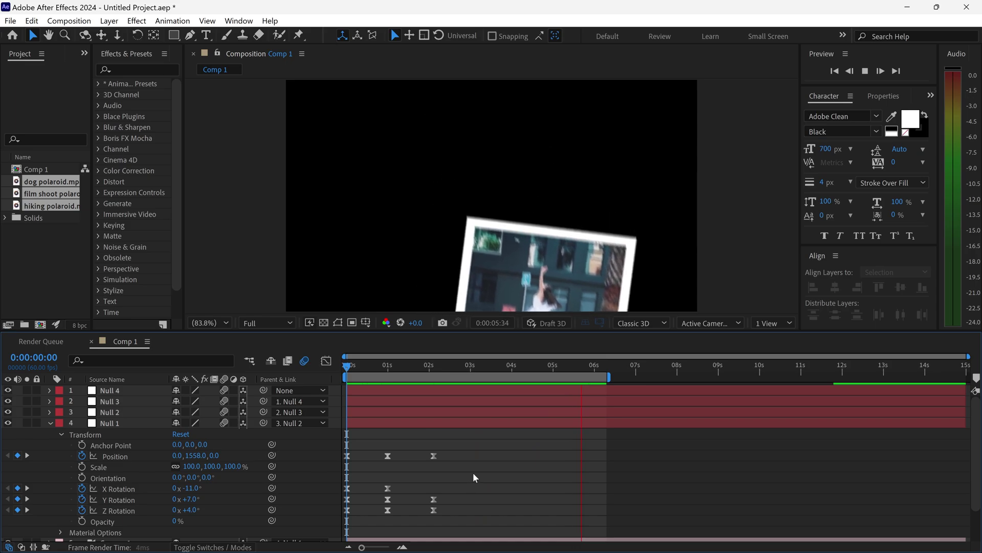
{"action": "key", "text": "space"}
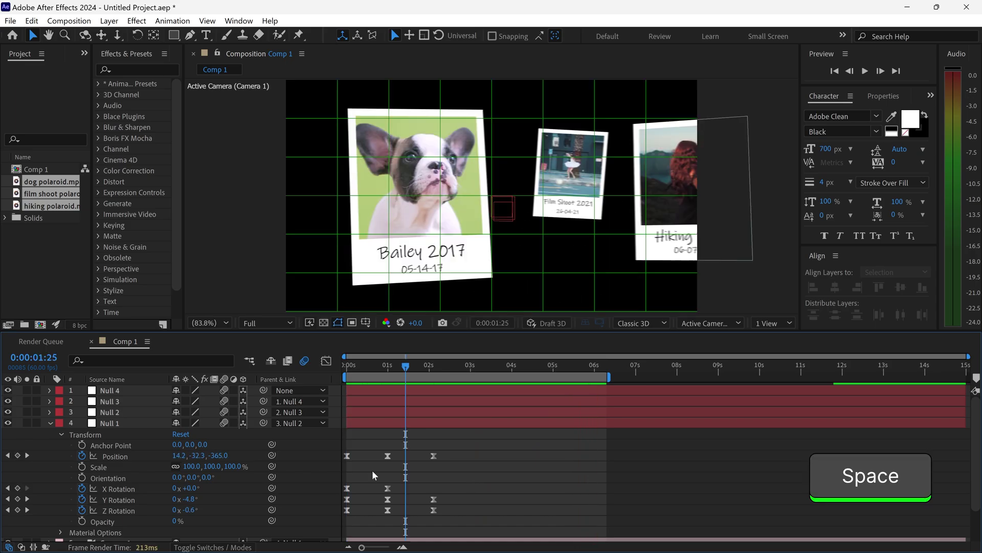
Show Null 1's X Rotation speed graph and lengthen both ease handles between 0 and 1 second, keeping the speed graph type.
{"action": "left_click", "coordinate": [122, 489]}
{"action": "left_click", "coordinate": [326, 362]}
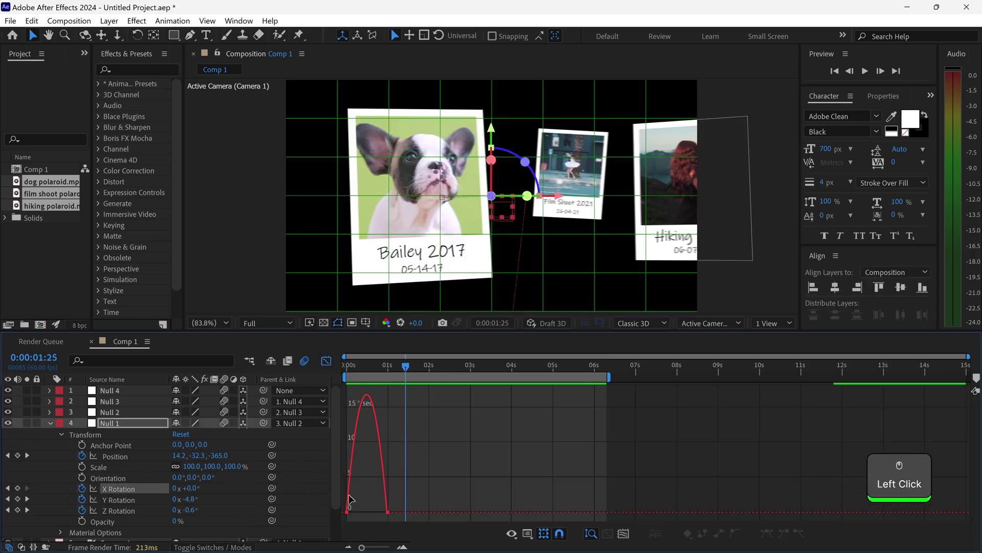
{"action": "left_click_drag", "start_coordinate": [353, 512], "coordinate": [369, 513]}
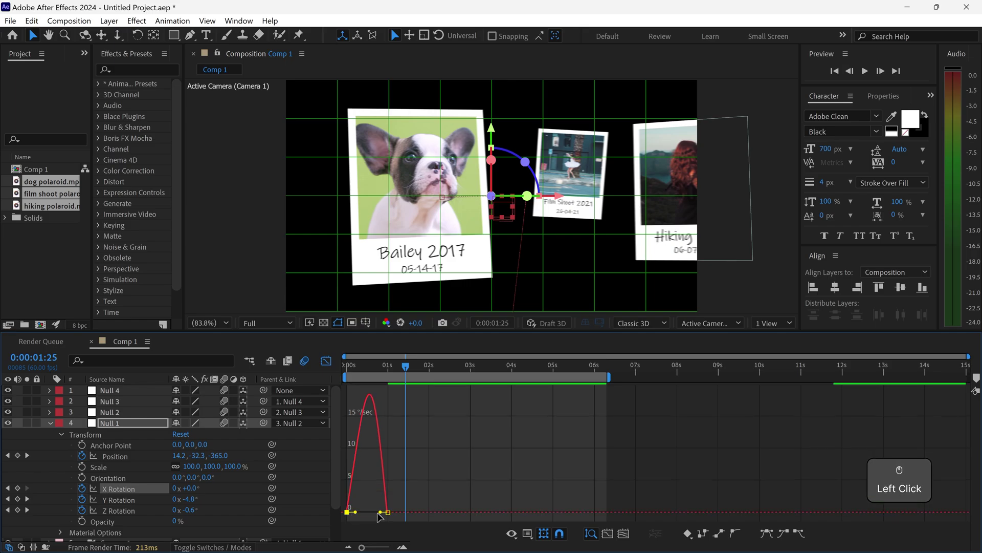
{"action": "right_click", "coordinate": [400, 455]}
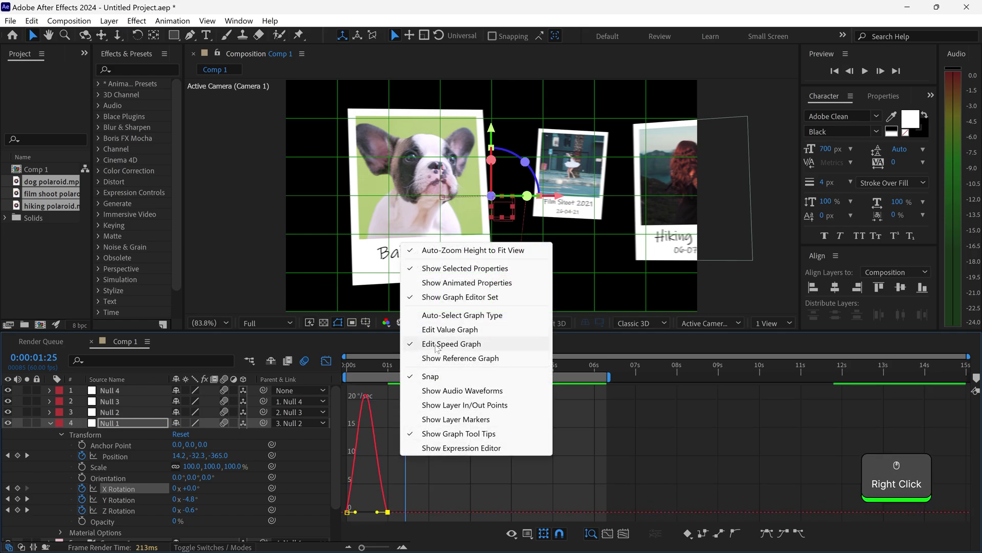
{"action": "left_click", "coordinate": [420, 485]}
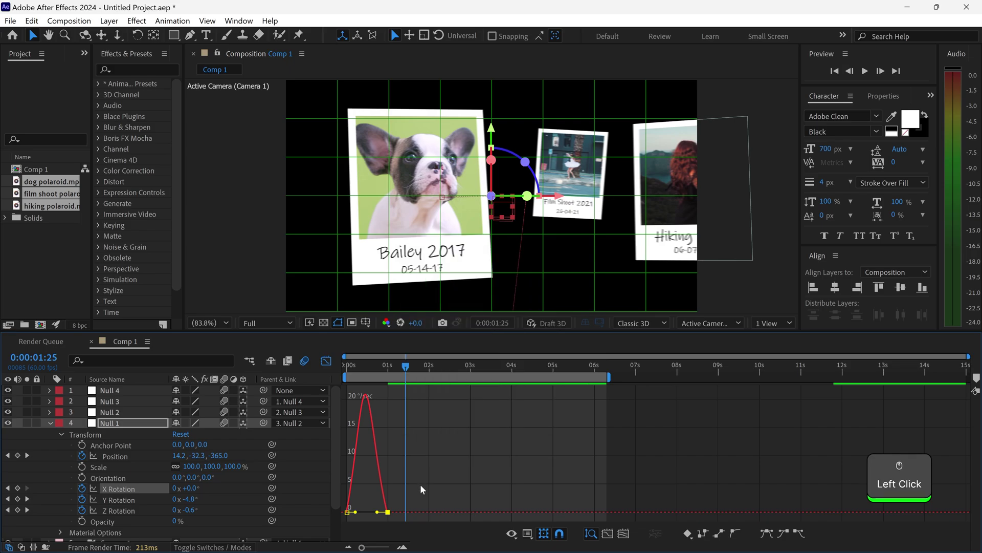
Lengthen the ease handles of both moves on Null 1's Y Rotation and Z Rotation speed graphs, and preview the animation.
{"action": "left_click", "coordinate": [123, 500]}
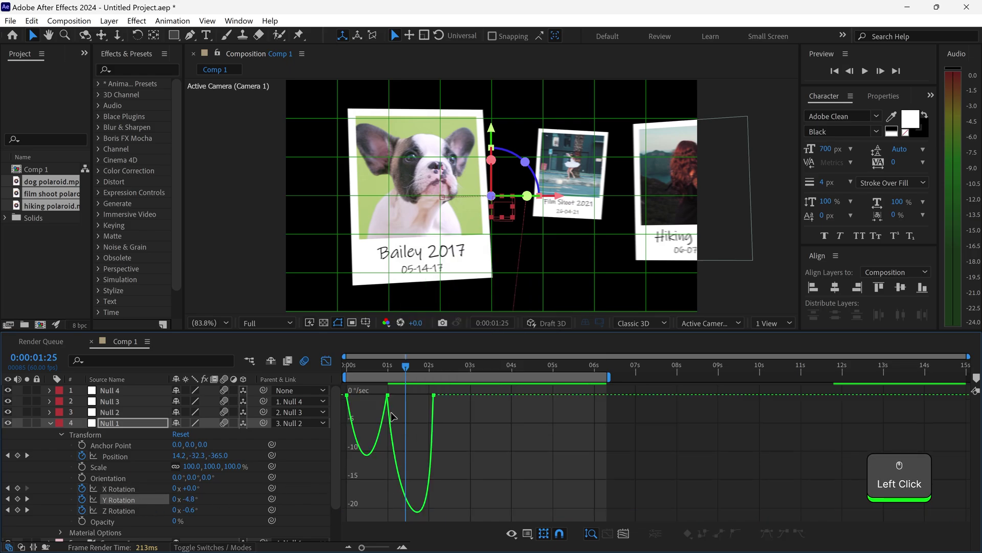
{"action": "left_click_drag", "start_coordinate": [356, 395], "coordinate": [423, 394]}
{"action": "key", "text": "space"}
{"action": "left_click", "coordinate": [121, 510]}
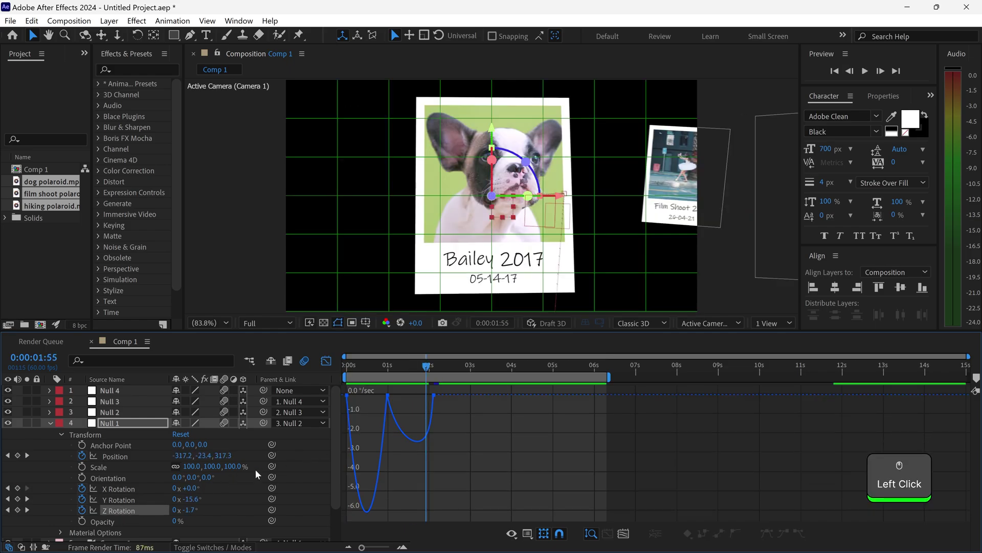
{"action": "left_click_drag", "start_coordinate": [353, 395], "coordinate": [422, 398]}
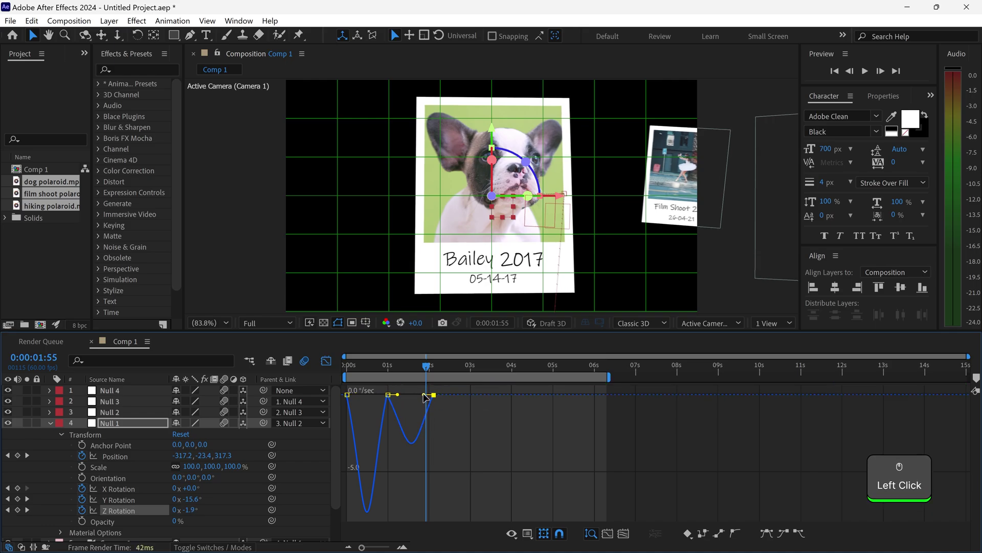
{"action": "key", "text": "space"}
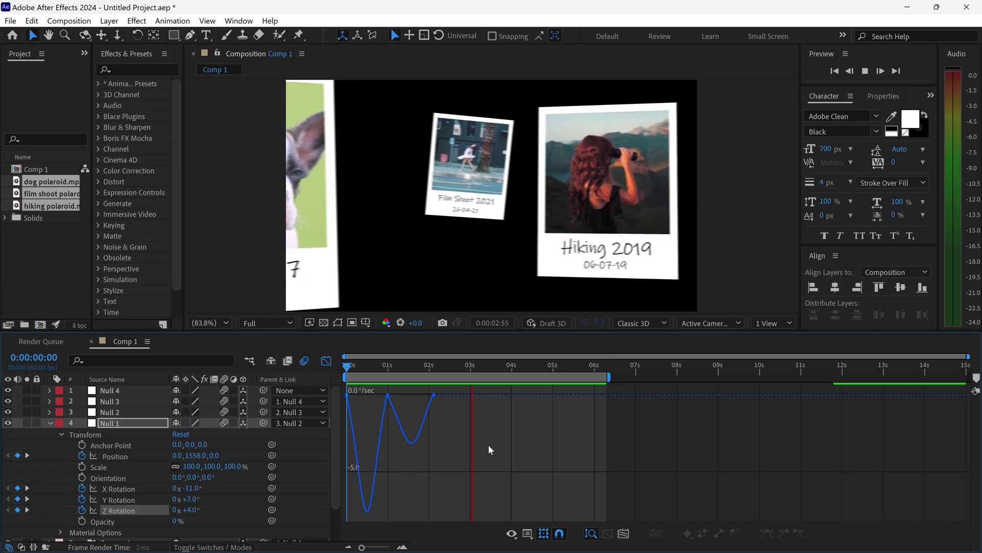
Stop the preview, show Null 2's Position speed graph and lengthen its ease handles between about 2 and 4 seconds.
{"action": "left_click_drag", "start_coordinate": [488, 446], "coordinate": [397, 418]}
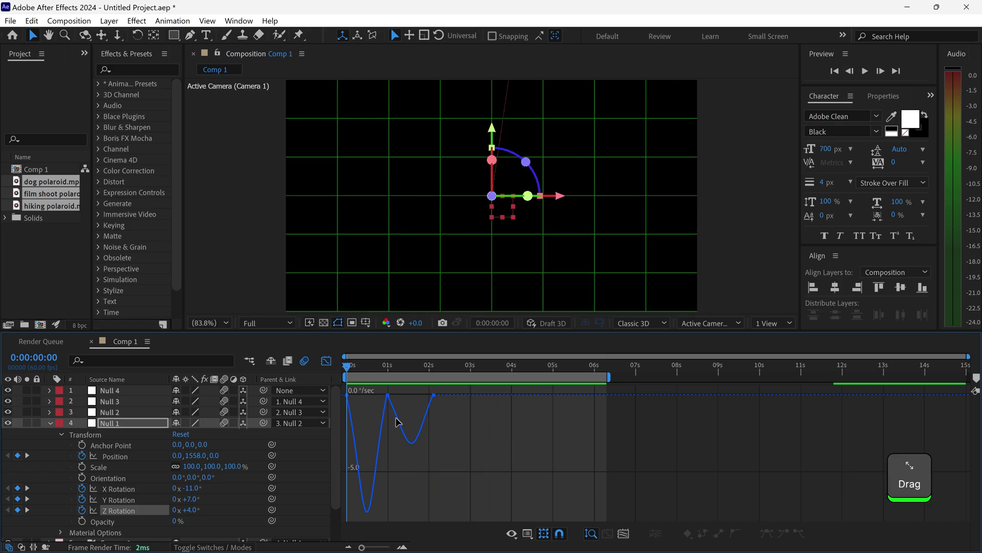
{"action": "left_click", "coordinate": [127, 457]}
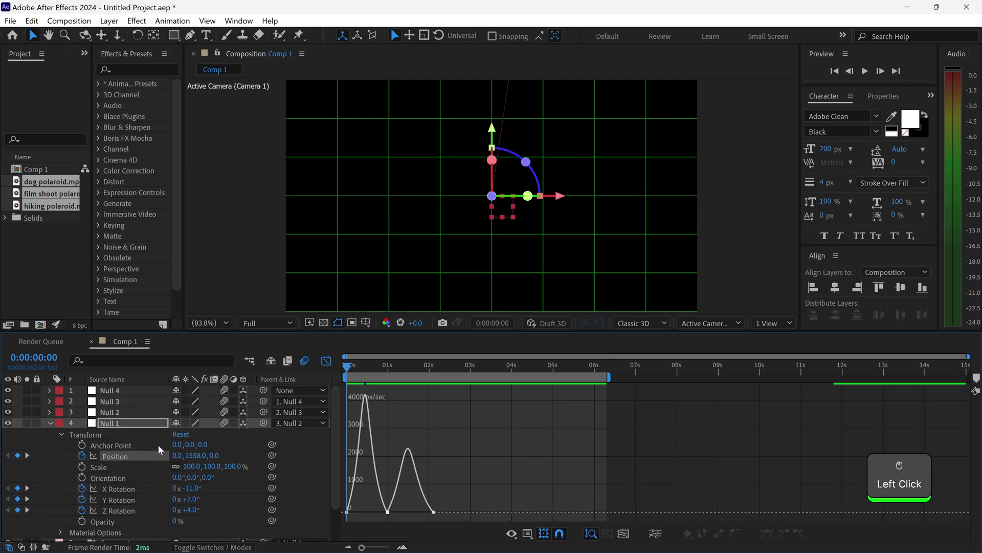
{"action": "left_click", "coordinate": [110, 413]}
{"action": "left_click", "coordinate": [50, 413]}
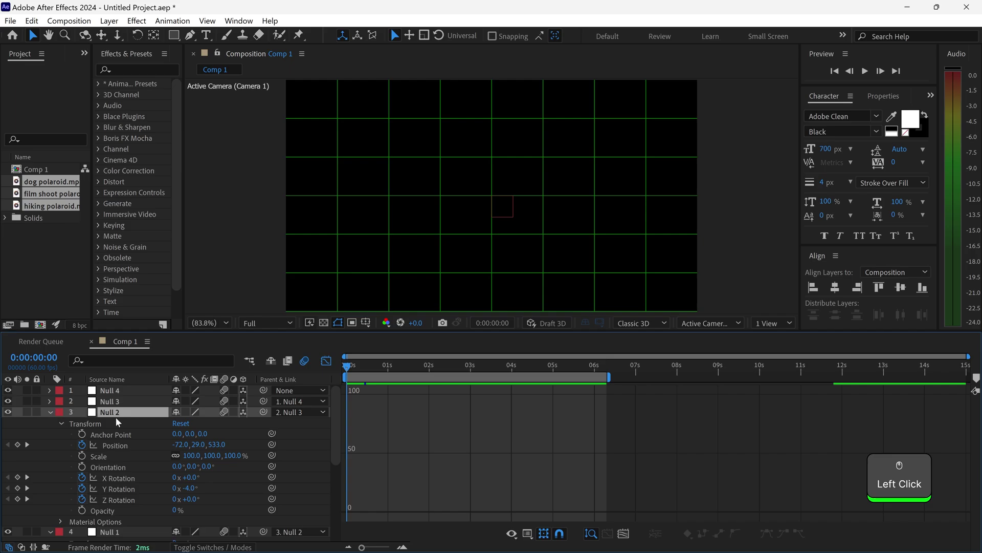
{"action": "left_click", "coordinate": [126, 444]}
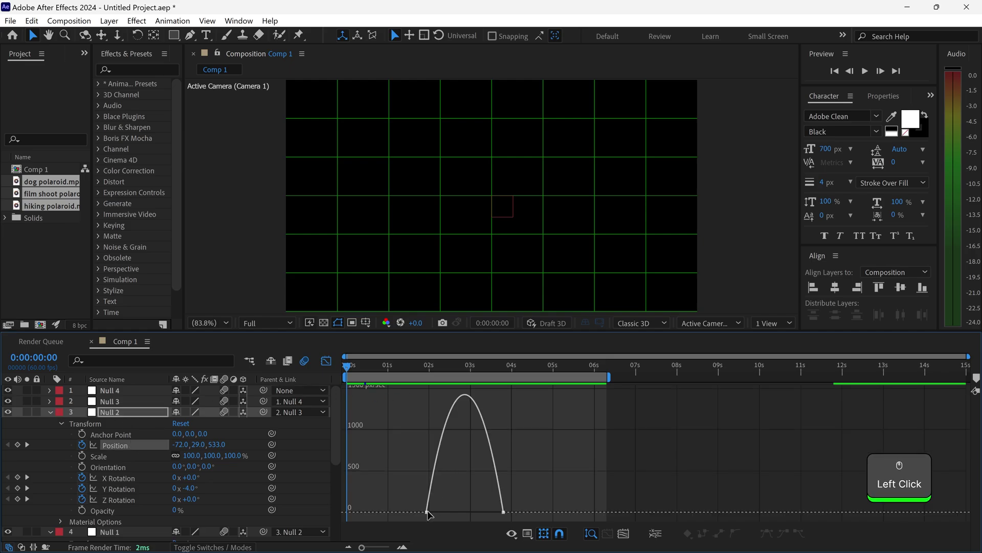
{"action": "left_click_drag", "start_coordinate": [440, 512], "coordinate": [485, 512]}
Lengthen the ease handles on Null 2's X Rotation speed graph, and bring up its Y Rotation speed graph.
{"action": "left_click", "coordinate": [203, 476]}
{"action": "left_click", "coordinate": [439, 395]}
{"action": "left_click", "coordinate": [119, 489]}
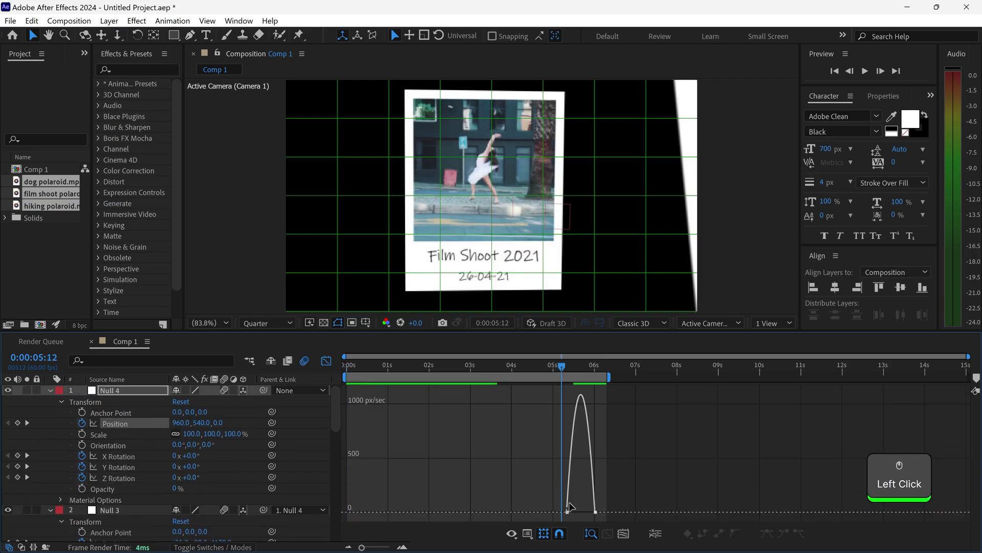
Lengthen the ease handles on Null 4's Position speed graph between about 5 and 6 seconds, keeping the speed graph type.
{"action": "left_click", "coordinate": [567, 511]}
{"action": "mouse_move", "coordinate": [572, 512]}
{"action": "left_mouse_down"}
{"action": "mouse_move", "coordinate": [586, 512]}
{"action": "mouse_move", "coordinate": [575, 511]}
{"action": "left_mouse_up"}
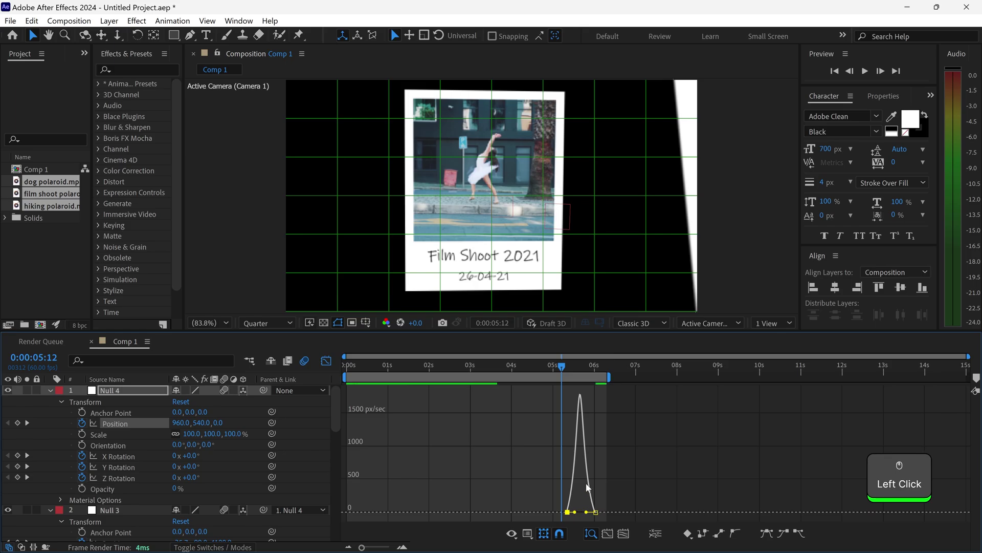
{"action": "right_click", "coordinate": [448, 429]}
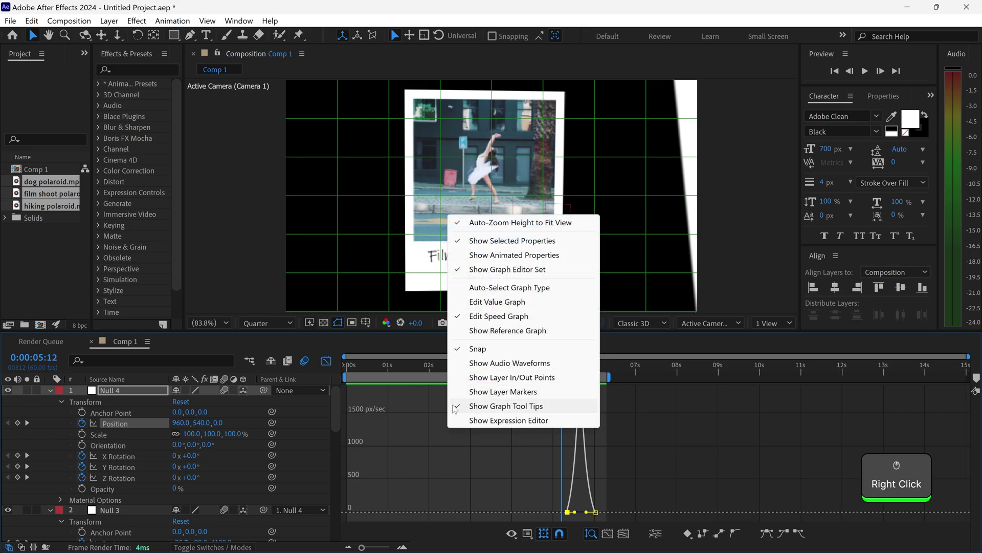
{"action": "left_click", "coordinate": [494, 458]}
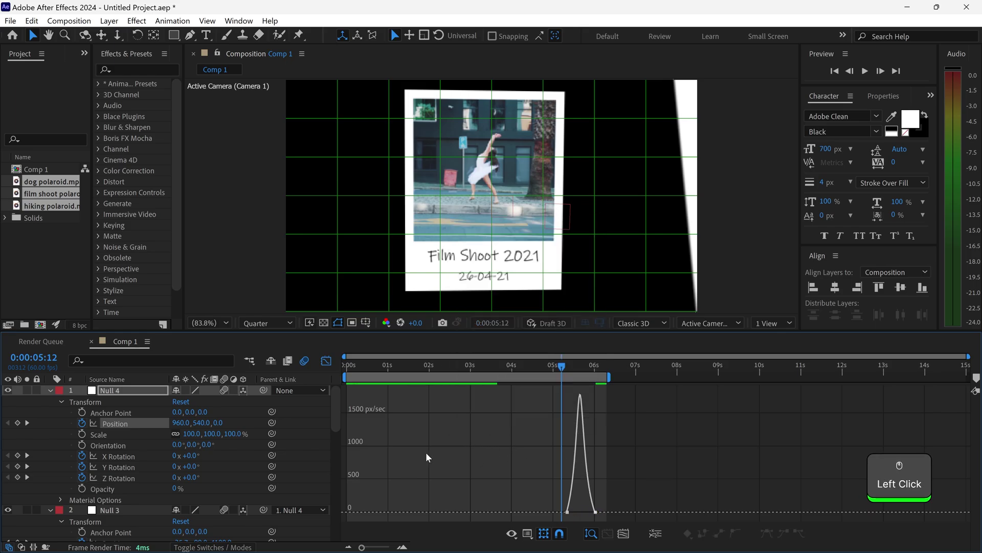
Lengthen the ease handles on Null 4's X, Y and Z Rotation speed graphs between about 5 and 6 seconds.
{"action": "left_click", "coordinate": [122, 456]}
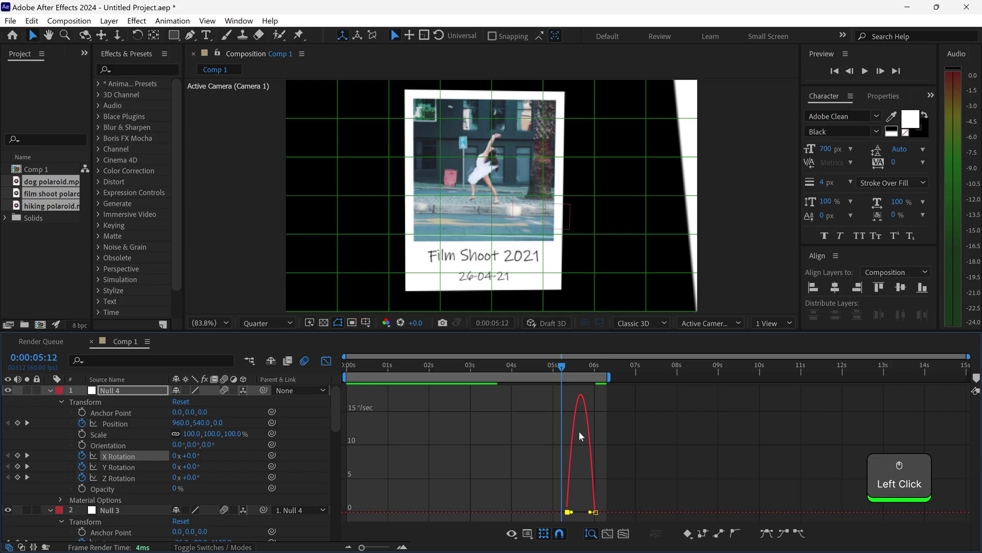
{"action": "left_click_drag", "start_coordinate": [573, 513], "coordinate": [583, 512]}
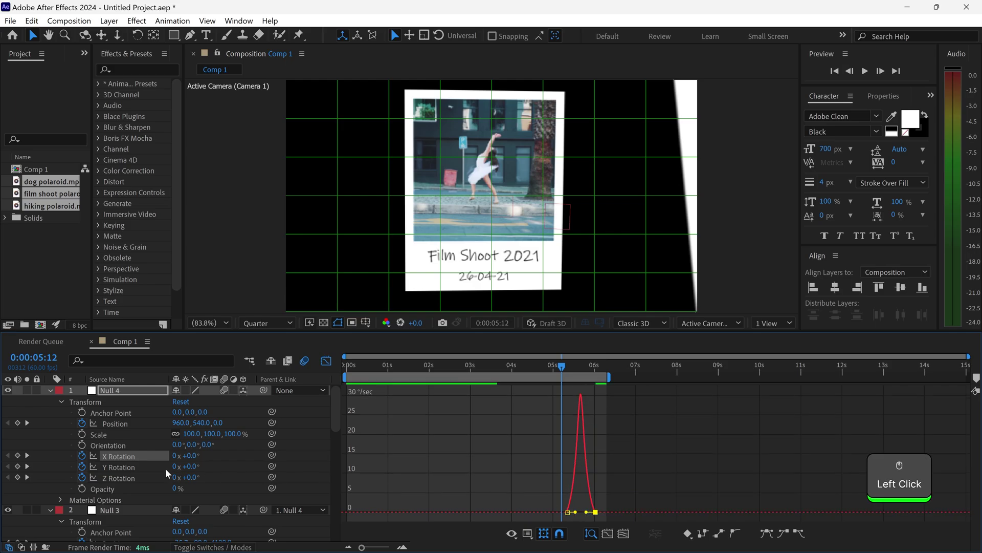
{"action": "left_click", "coordinate": [123, 467]}
{"action": "left_click_drag", "start_coordinate": [572, 395], "coordinate": [576, 396]}
{"action": "left_click_drag", "start_coordinate": [590, 395], "coordinate": [586, 395]}
{"action": "left_click_drag", "start_coordinate": [574, 395], "coordinate": [574, 395]}
{"action": "left_click", "coordinate": [125, 478]}
{"action": "left_click_drag", "start_coordinate": [590, 395], "coordinate": [588, 395]}
Preview the final camera move from 0:00:05:06 and return to the start of the composition.
{"action": "left_click", "coordinate": [557, 364]}
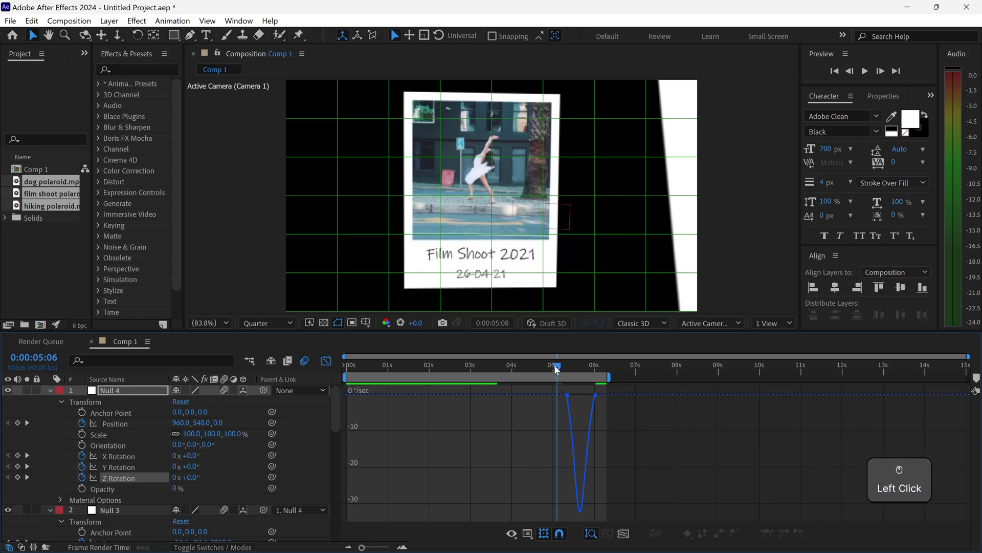
{"action": "key", "text": "space"}
{"action": "key", "text": "space"}
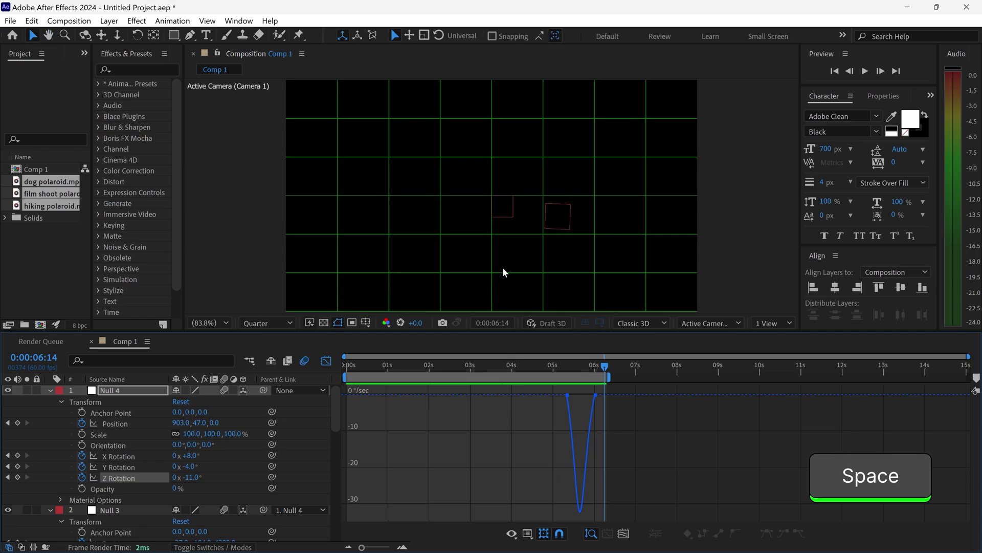
{"action": "left_click", "coordinate": [835, 71]}
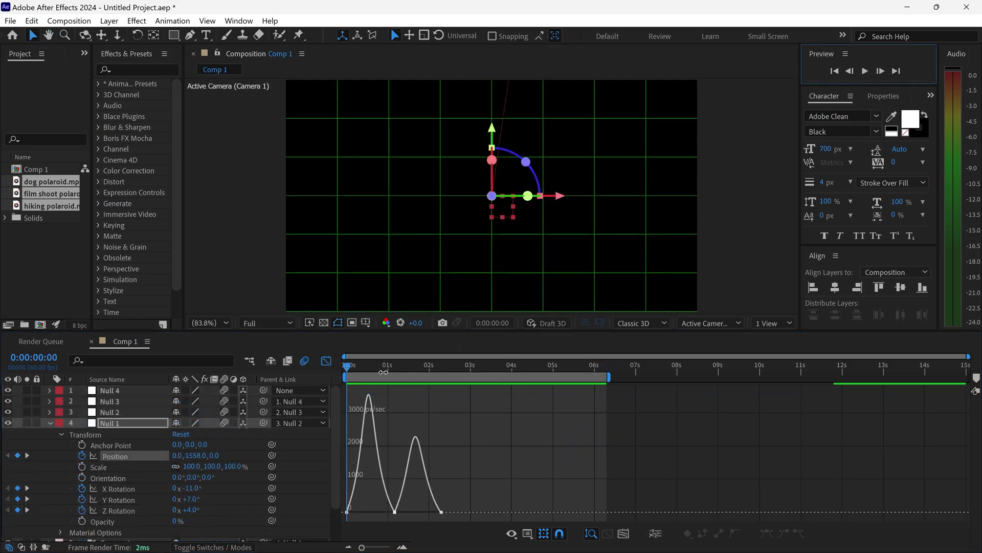
Move the time to 0:00:00:39 and switch Null 1's Position curve from the speed graph to the value graph.
{"action": "left_click_drag", "start_coordinate": [357, 368], "coordinate": [374, 368]}
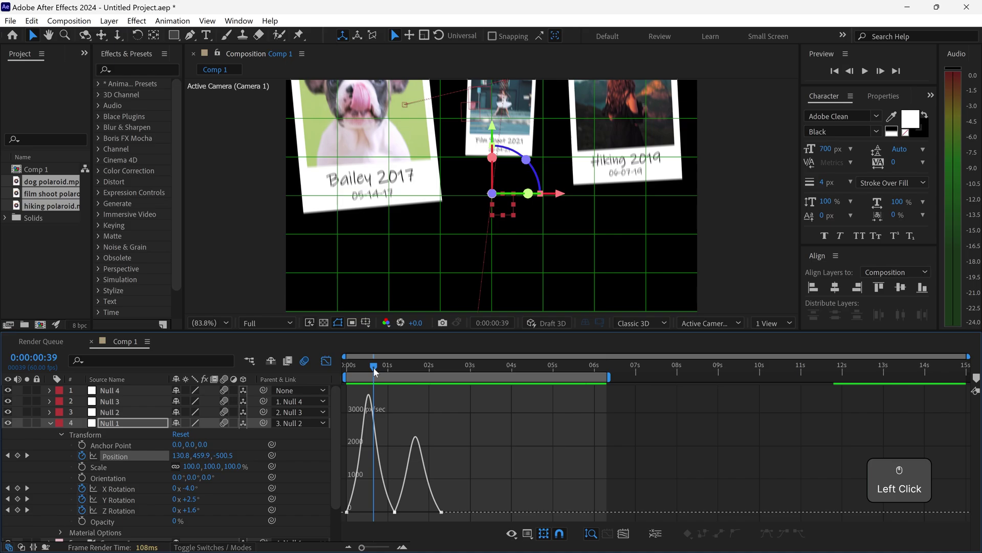
{"action": "right_click", "coordinate": [395, 411]}
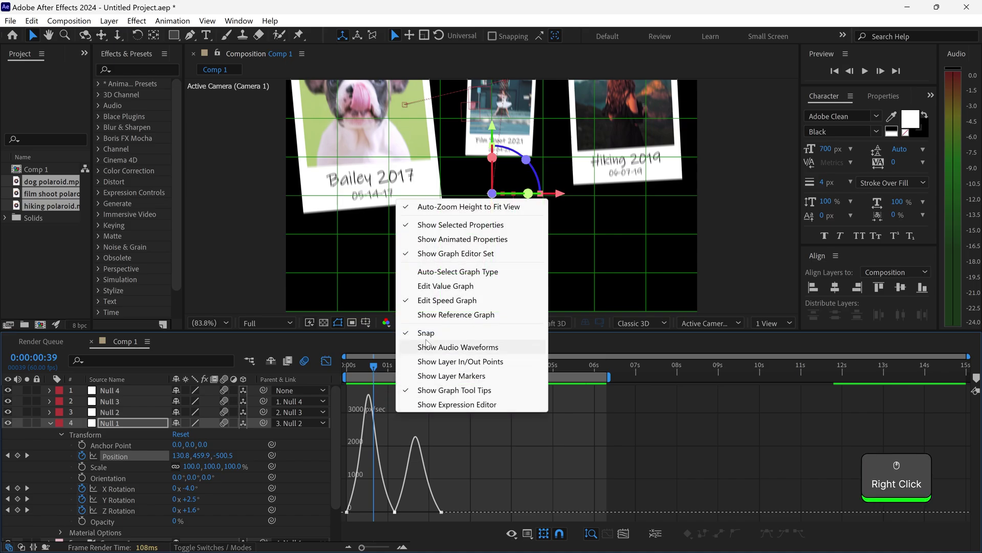
{"action": "left_click", "coordinate": [461, 288]}
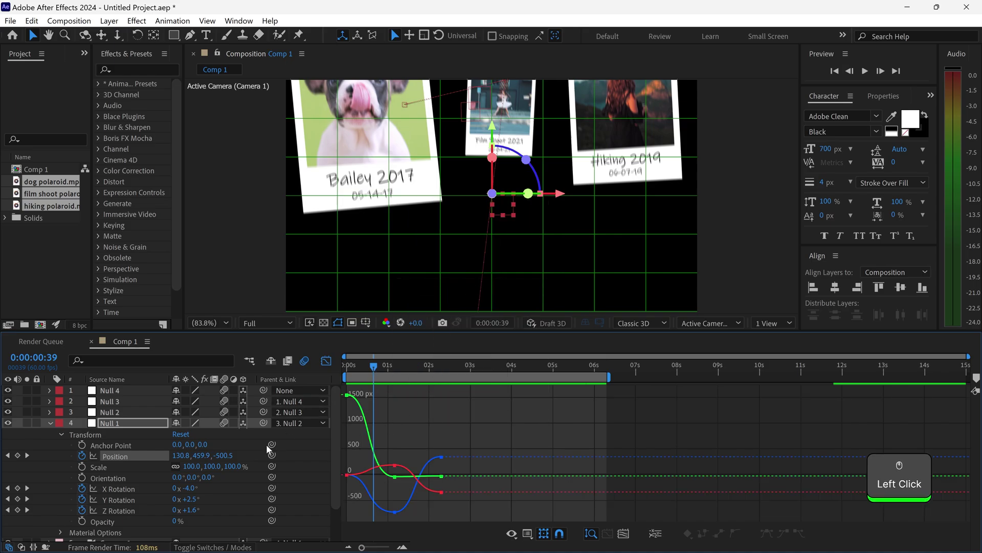
On Null 1's Y Rotation value graph, lower the middle keyframe to about 1 second, smooth its handles and lengthen the last keyframe's handle.
{"action": "left_click", "coordinate": [117, 490]}
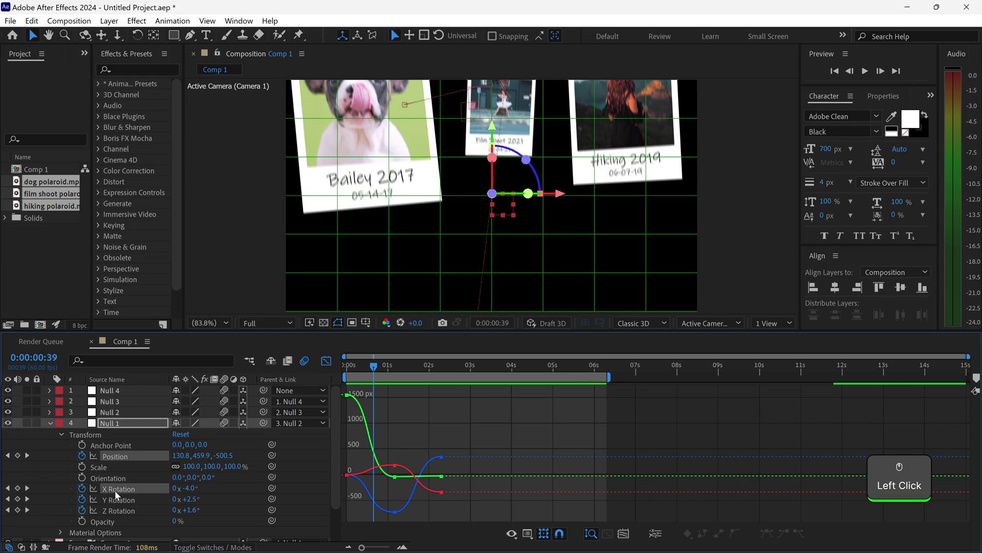
{"action": "left_click", "coordinate": [116, 500]}
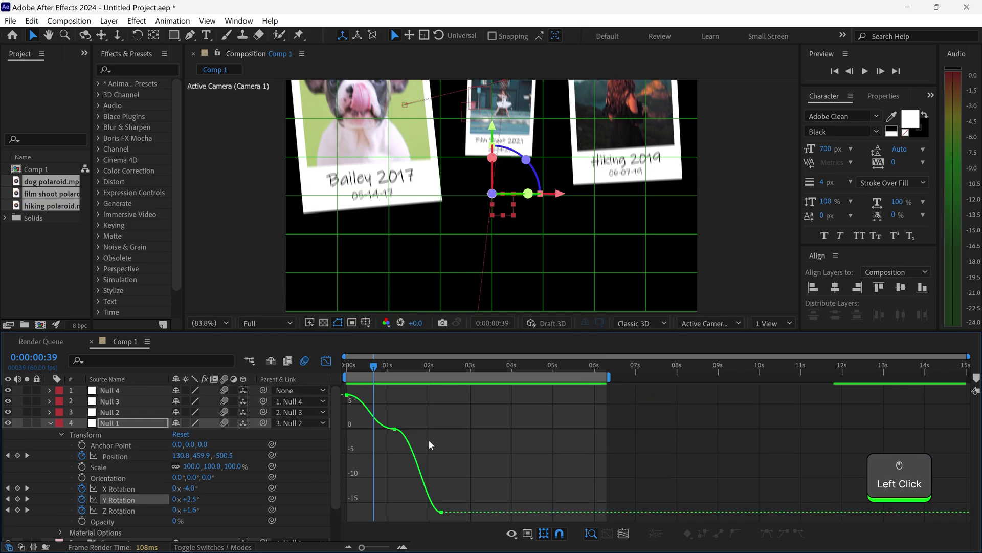
{"action": "left_click_drag", "start_coordinate": [396, 432], "coordinate": [394, 443]}
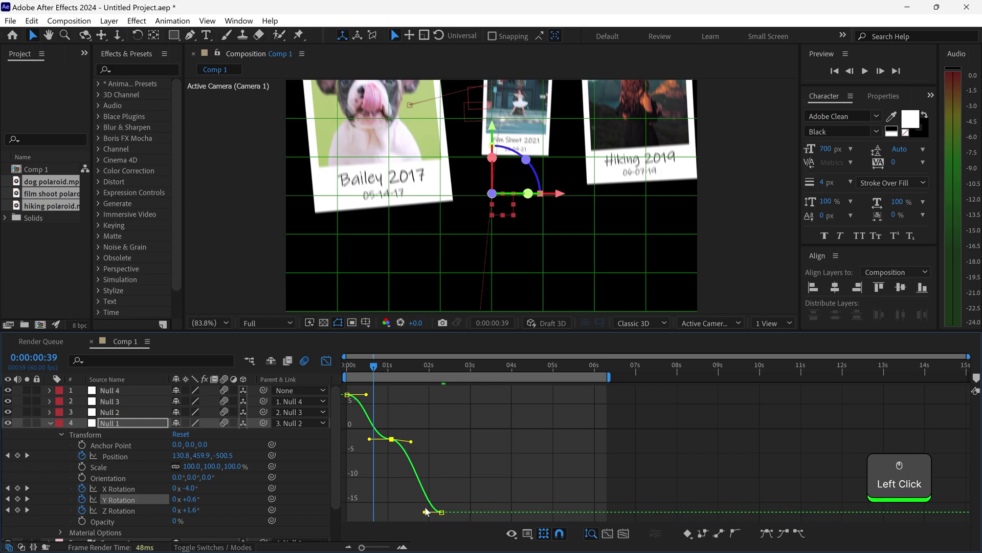
{"action": "left_click_drag", "start_coordinate": [425, 512], "coordinate": [416, 512]}
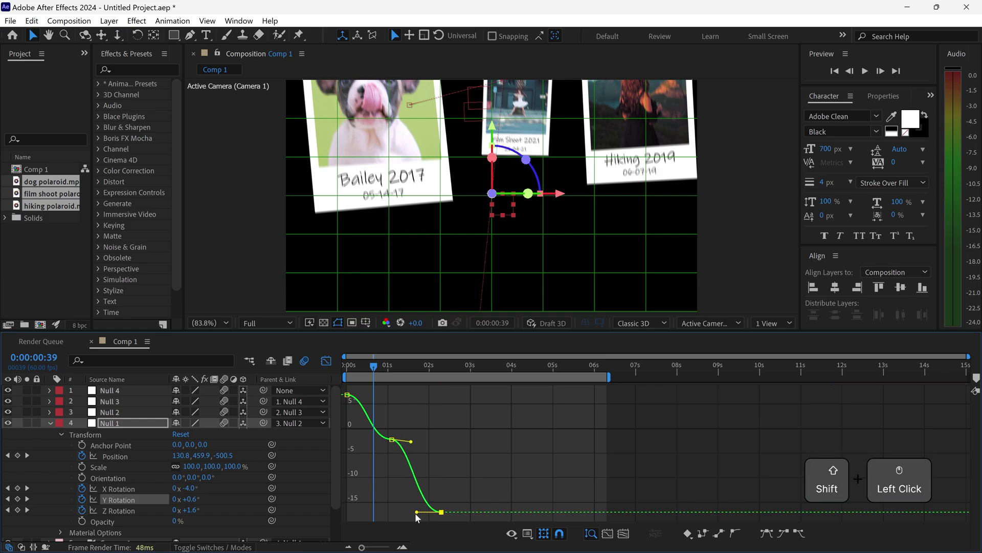
{"action": "left_click_drag", "start_coordinate": [392, 440], "coordinate": [379, 434]}
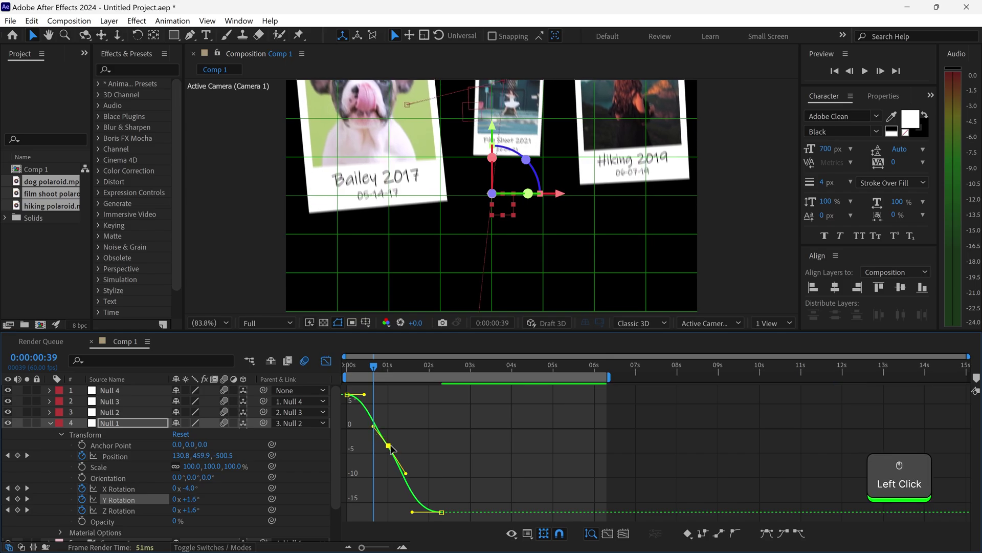
Preview the animation from the beginning to check Null 1's smoothed Y Rotation.
{"action": "key", "text": "space"}
{"action": "left_click", "coordinate": [375, 367]}
{"action": "left_click_drag", "start_coordinate": [376, 368], "coordinate": [348, 367]}
{"action": "key", "text": "space"}
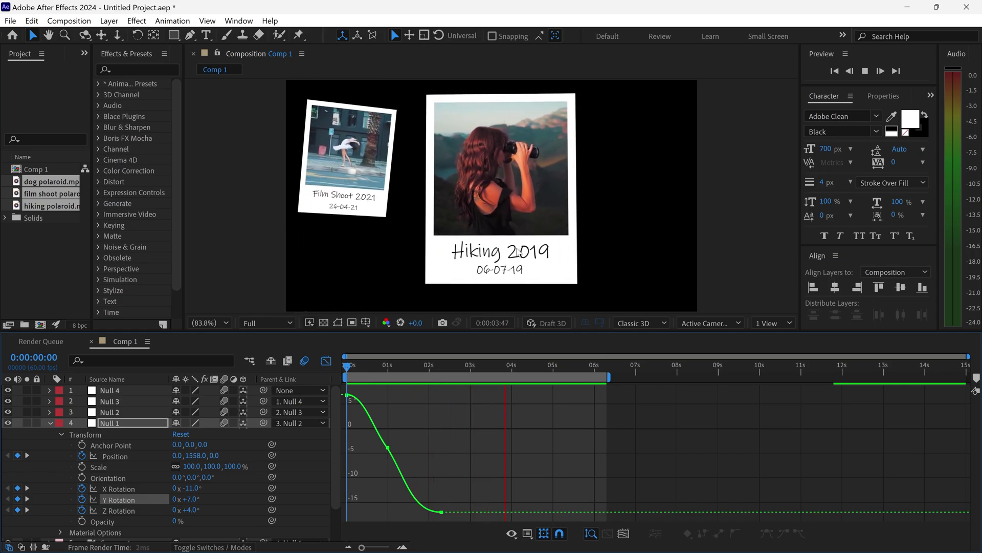
{"action": "key", "text": "space"}
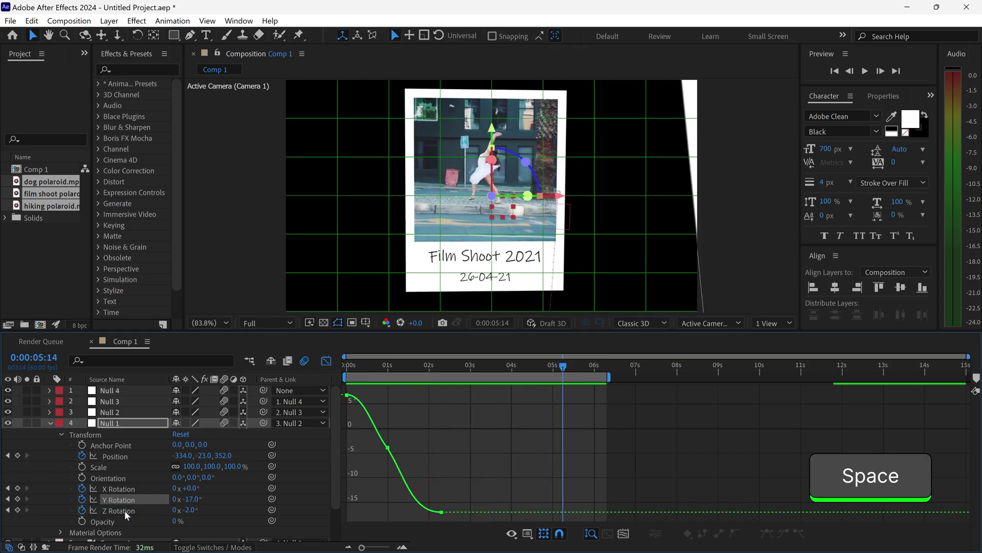
On Null 1's Z Rotation value graph, move the last keyframe to about 2.7 seconds and tilt the middle keyframe's handles into a smooth curve.
{"action": "left_click", "coordinate": [125, 511]}
{"action": "left_click", "coordinate": [382, 368]}
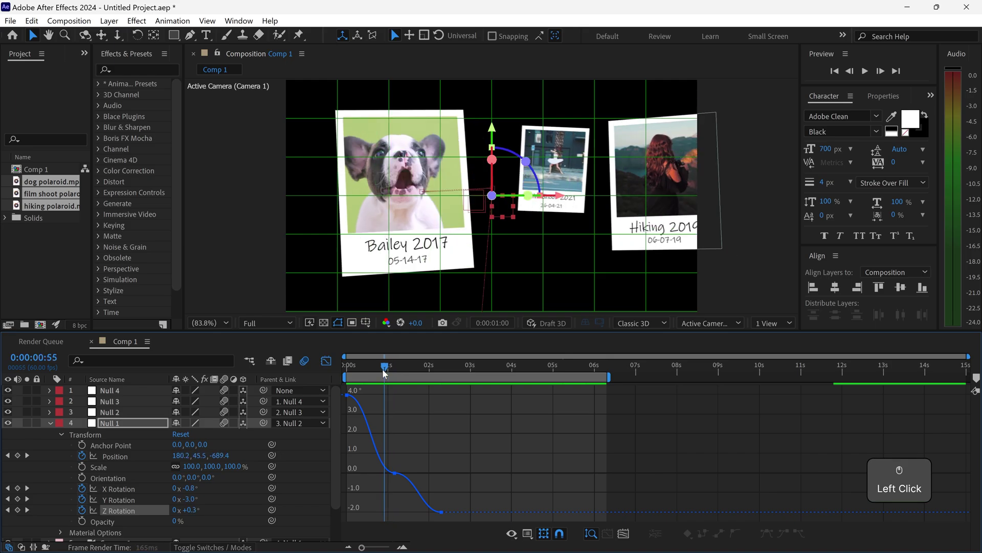
{"action": "left_click_drag", "start_coordinate": [442, 512], "coordinate": [457, 512]}
{"action": "left_click_drag", "start_coordinate": [395, 473], "coordinate": [369, 437]}
{"action": "left_click_drag", "start_coordinate": [410, 490], "coordinate": [414, 492]}
{"action": "left_click", "coordinate": [424, 440]}
Play the camera move from the start to check Null 1's smoothed Z Rotation, and stop playback.
{"action": "left_click_drag", "start_coordinate": [383, 366], "coordinate": [358, 364]}
{"action": "key", "text": "space"}
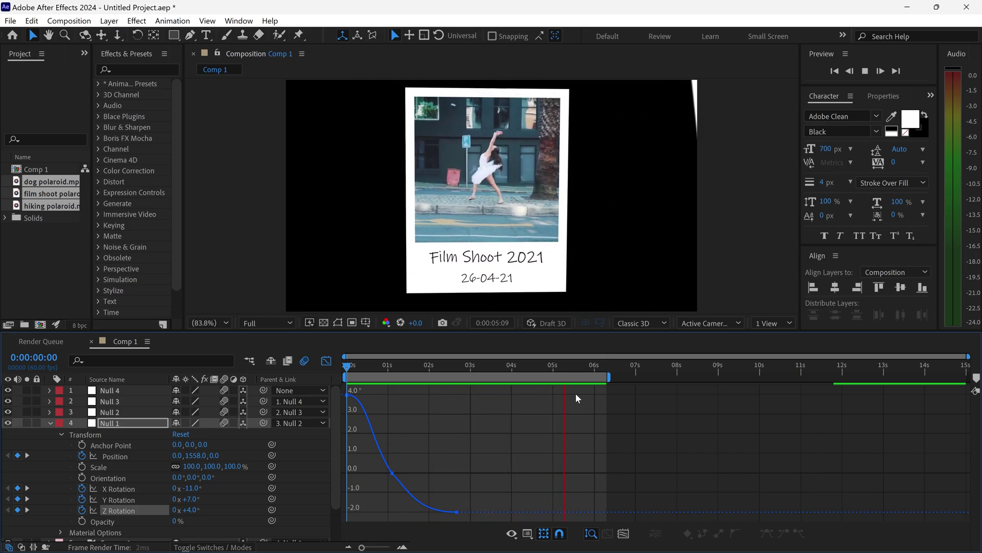
{"action": "key", "text": "space"}
Show Null 2's Y Rotation value graph, set the time to 0:00:02:49 and lengthen both ease handles between about 2 and 4 seconds.
{"action": "left_click", "coordinate": [117, 414]}
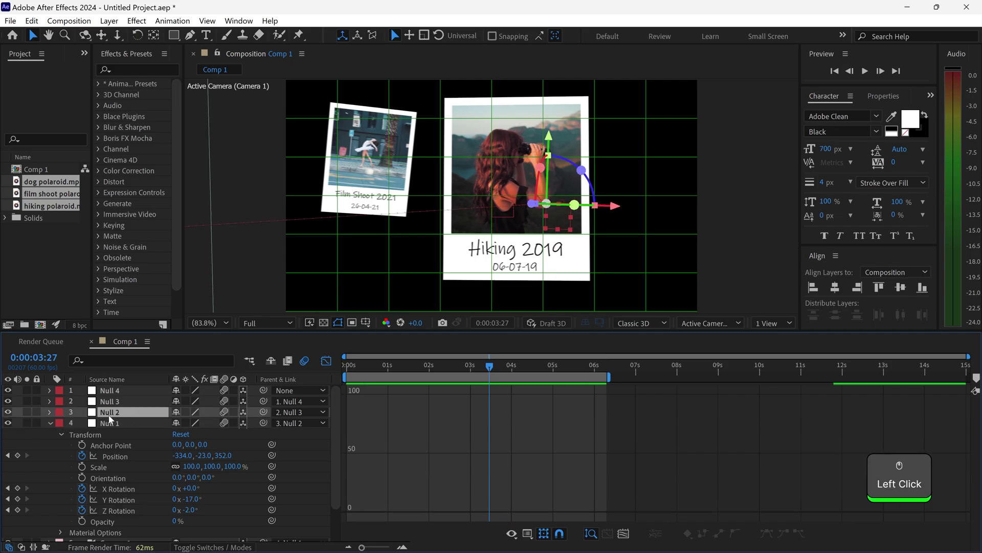
{"action": "left_click", "coordinate": [49, 422]}
{"action": "left_click", "coordinate": [50, 412]}
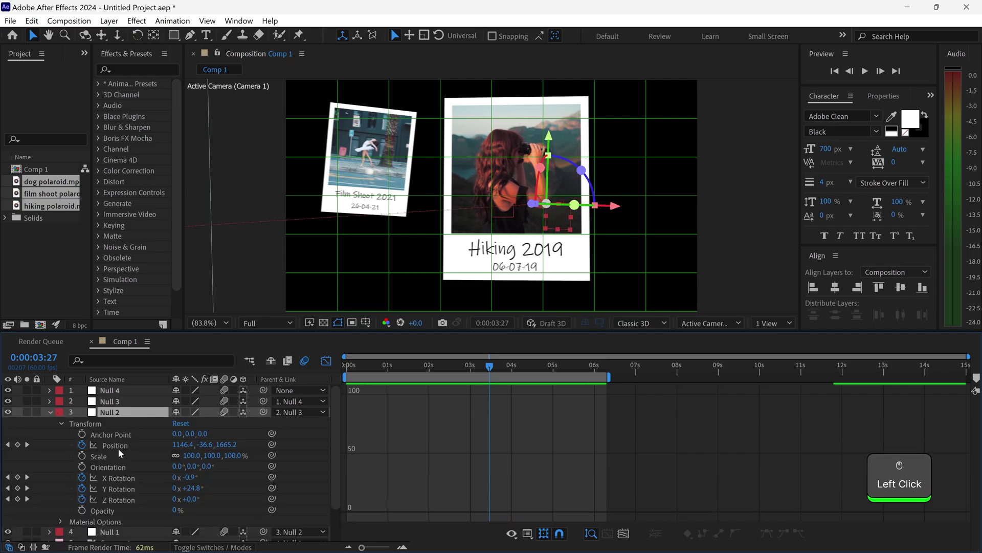
{"action": "left_click", "coordinate": [126, 490]}
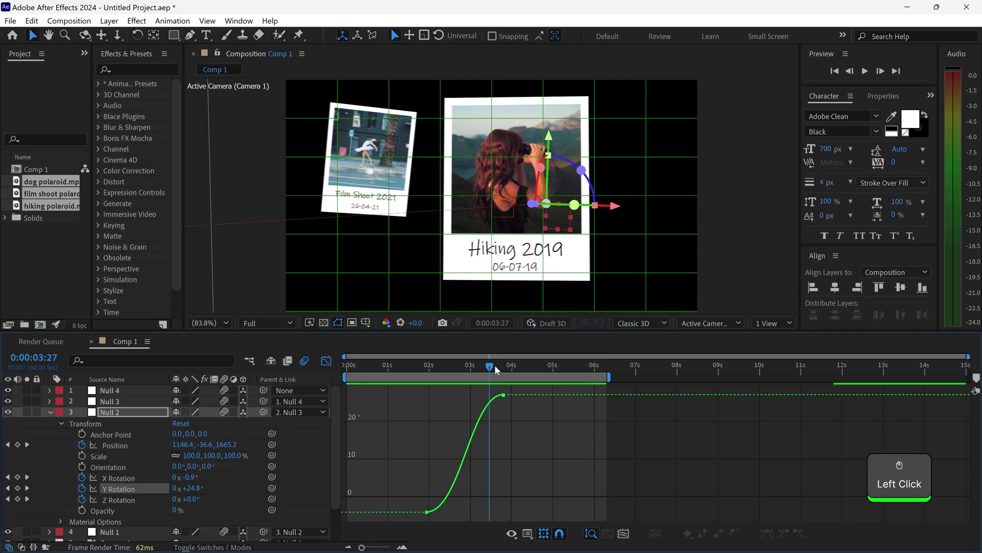
{"action": "left_click_drag", "start_coordinate": [492, 367], "coordinate": [463, 374]}
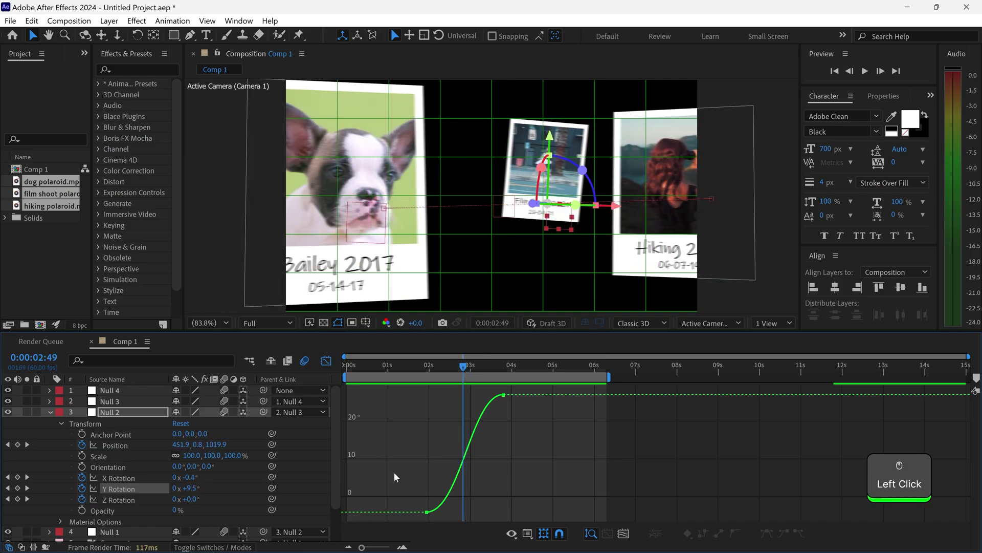
{"action": "left_click_drag", "start_coordinate": [462, 513], "coordinate": [465, 512]}
{"action": "left_click_drag", "start_coordinate": [471, 395], "coordinate": [467, 394]}
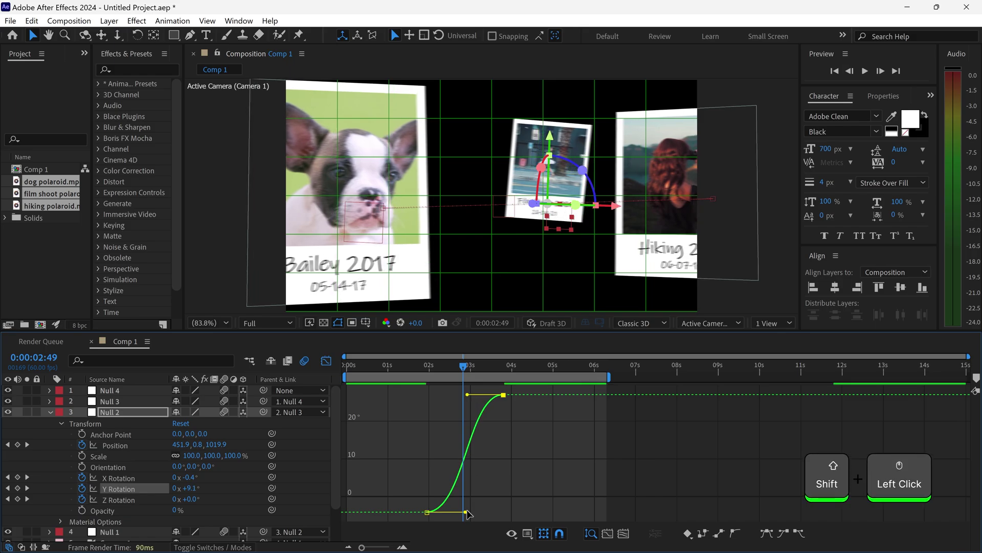